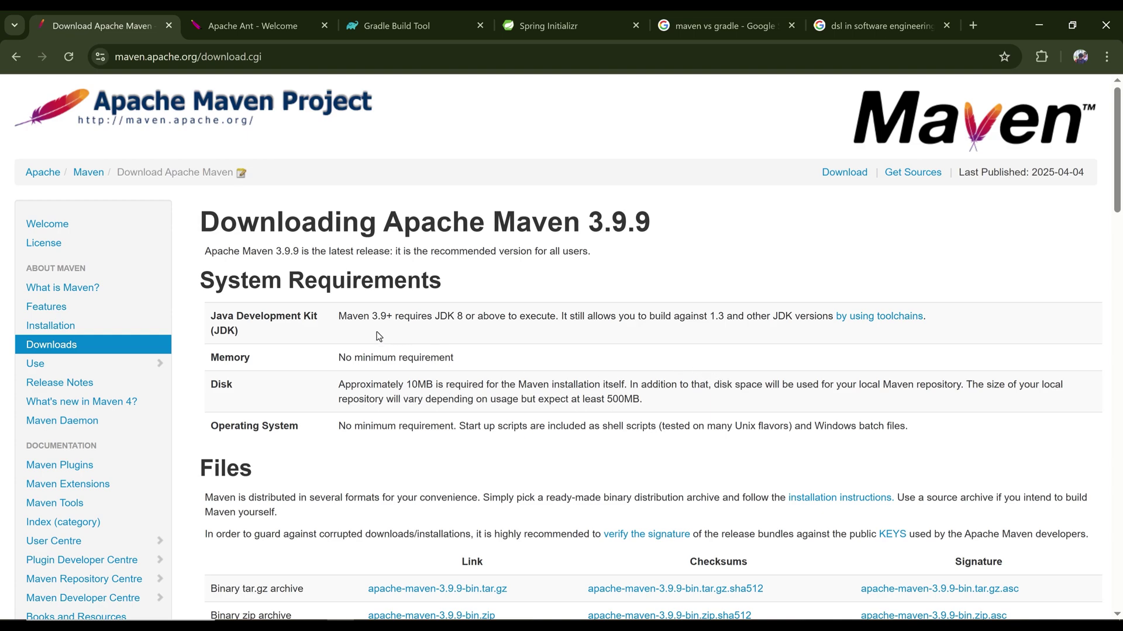
Highlight the 'JDK 8 or above to execute' requirement on the Maven 3.9.9 download page
{"action": "left_click_drag", "start_coordinate": [436, 317], "coordinate": [531, 320]}
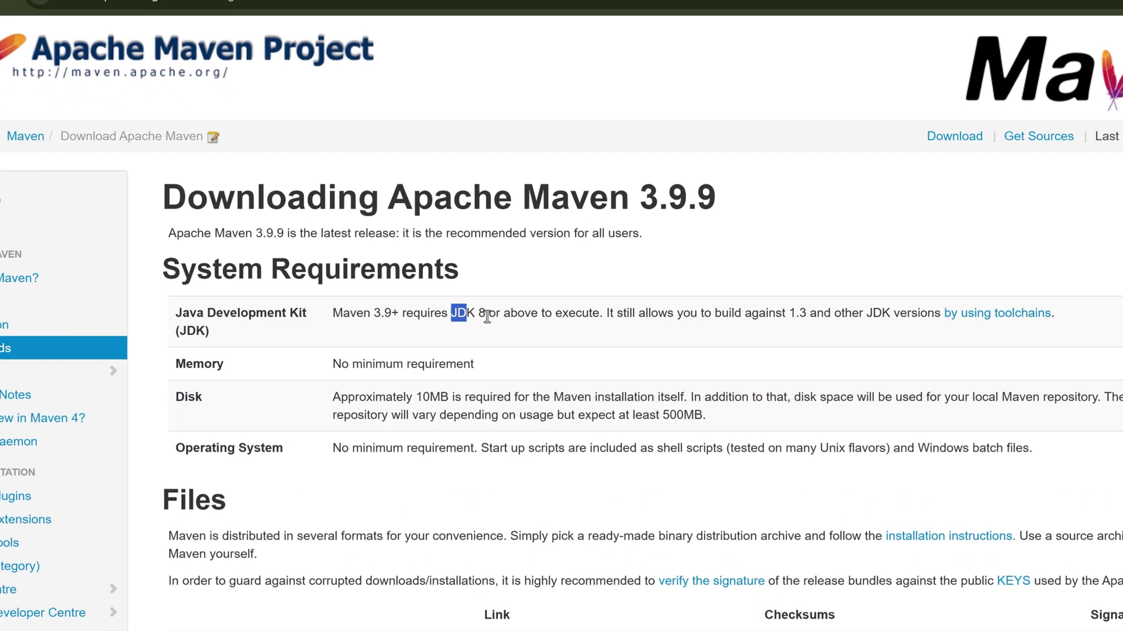
{"action": "left_click_drag", "start_coordinate": [633, 316], "coordinate": [667, 319]}
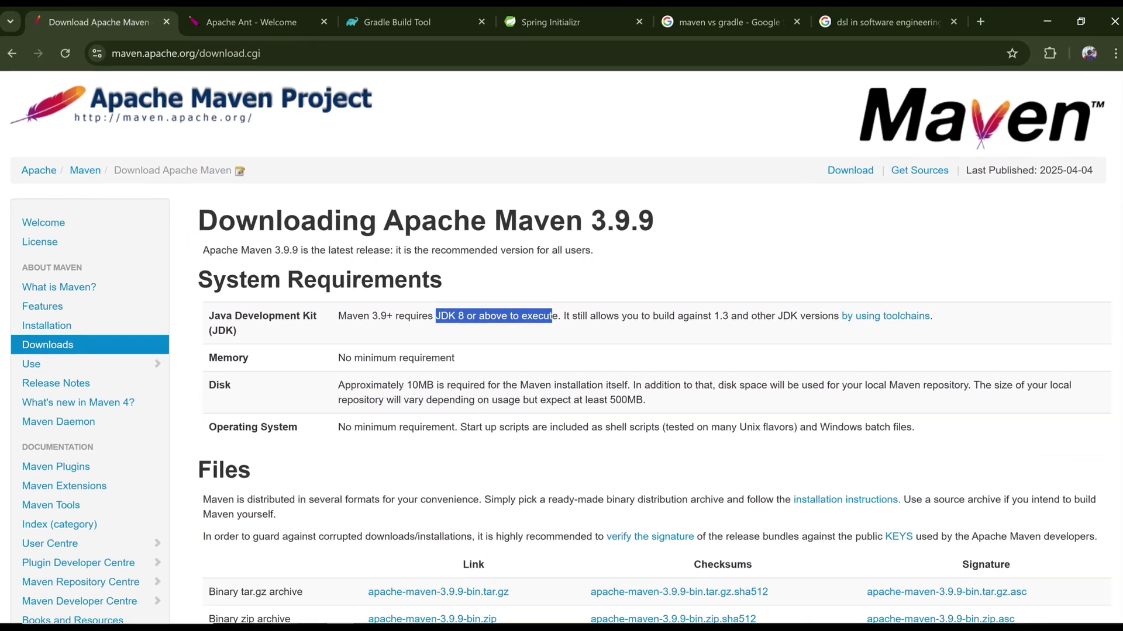
Navigate File Explorer to C:\Program Files\Java\jdk-21
{"action": "key", "text": "super+e"}
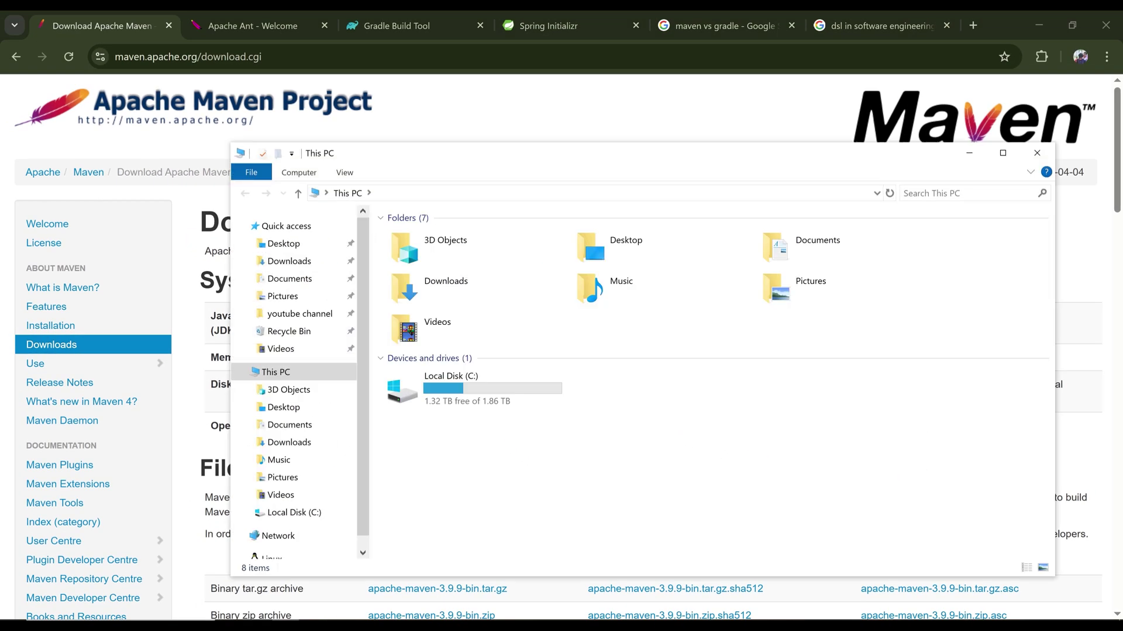
{"action": "double_click", "coordinate": [492, 391]}
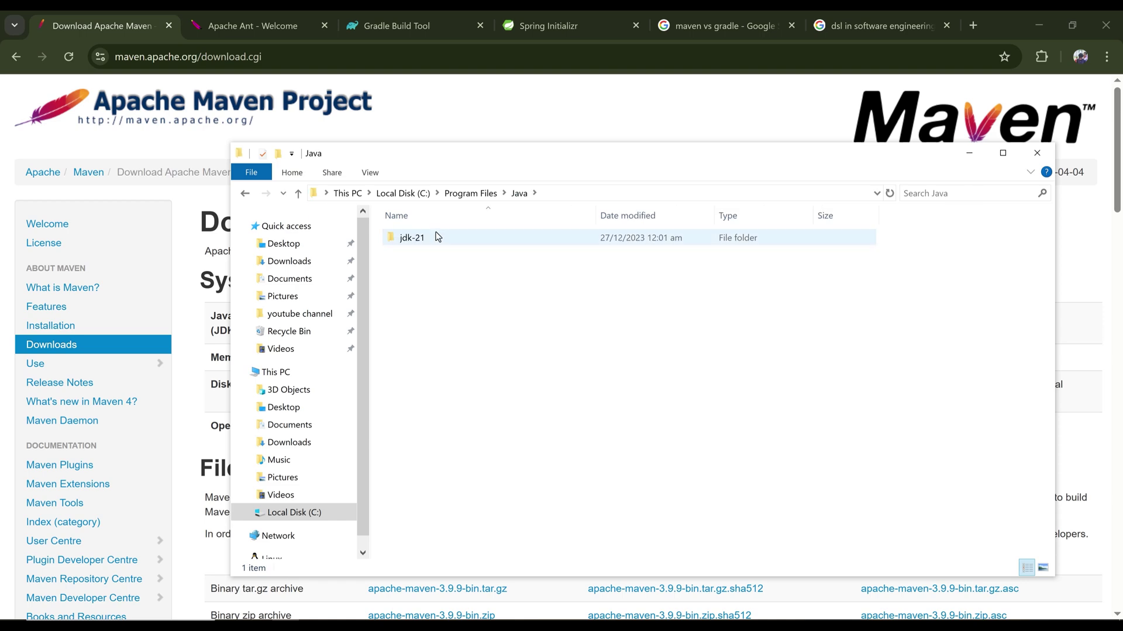
{"action": "mouse_move", "coordinate": [435, 236]}
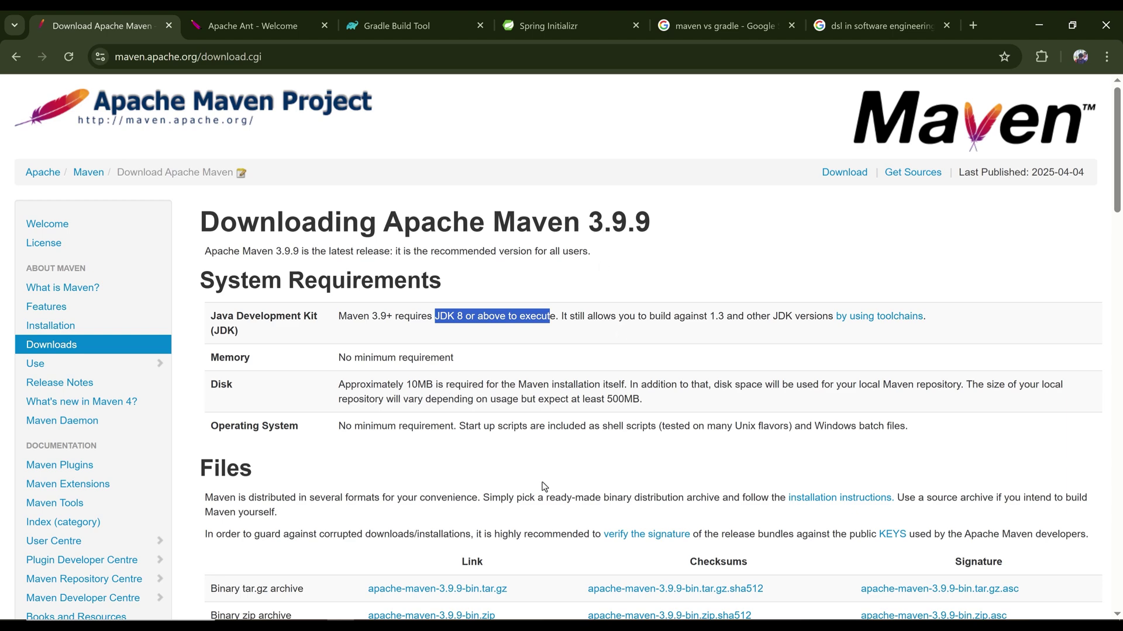
{"action": "left_click", "coordinate": [295, 628]}
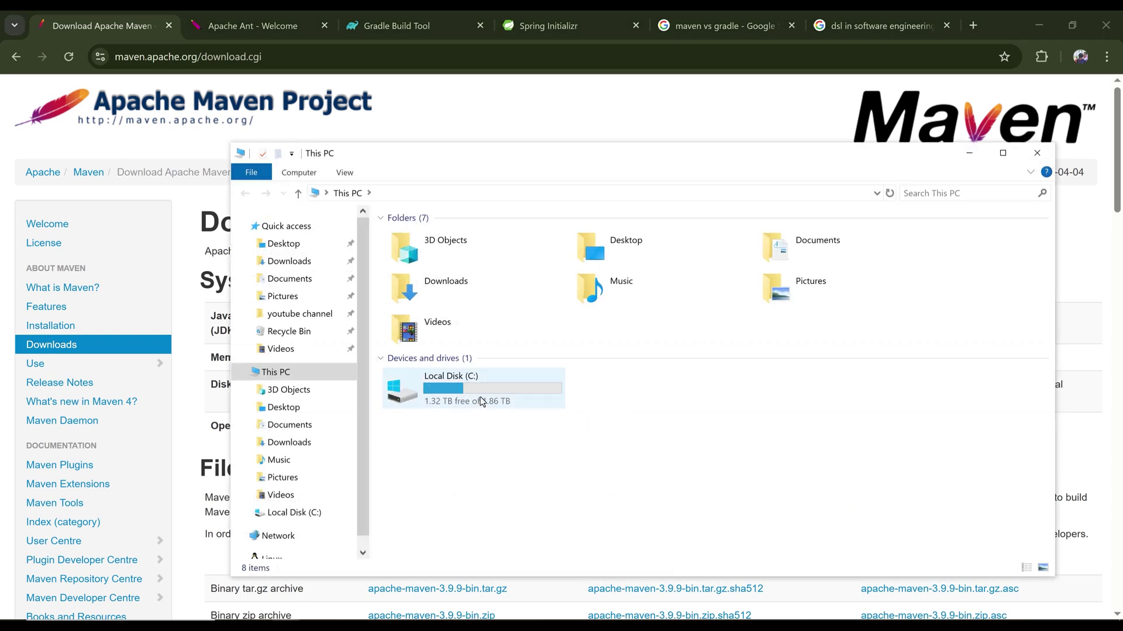
{"action": "double_click", "coordinate": [482, 391]}
{"action": "double_click", "coordinate": [426, 347]}
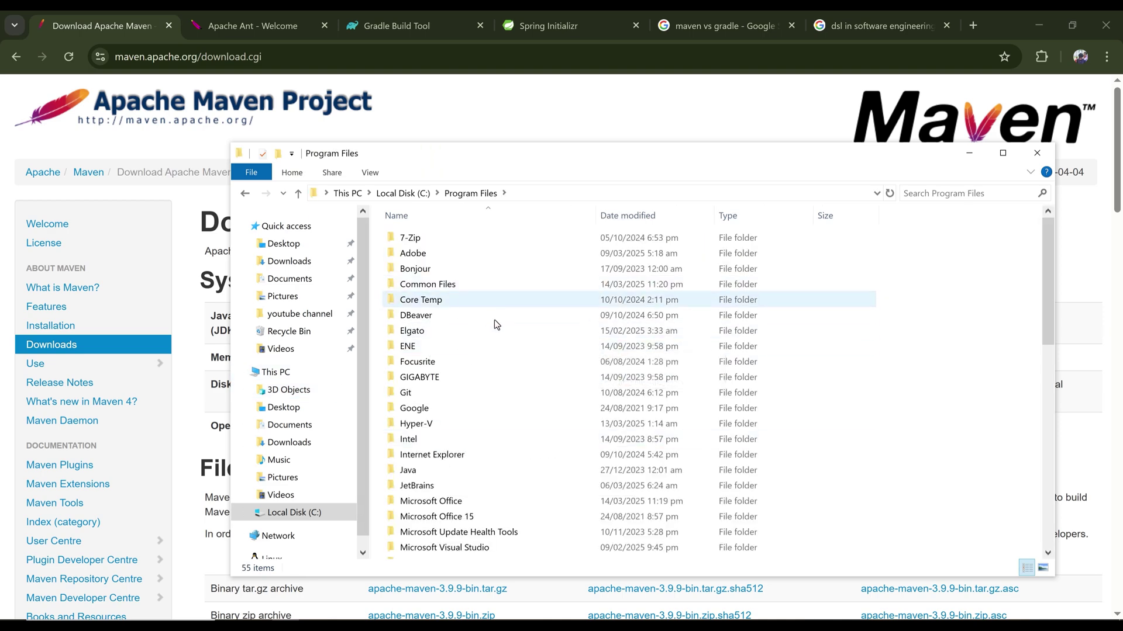
{"action": "double_click", "coordinate": [408, 470]}
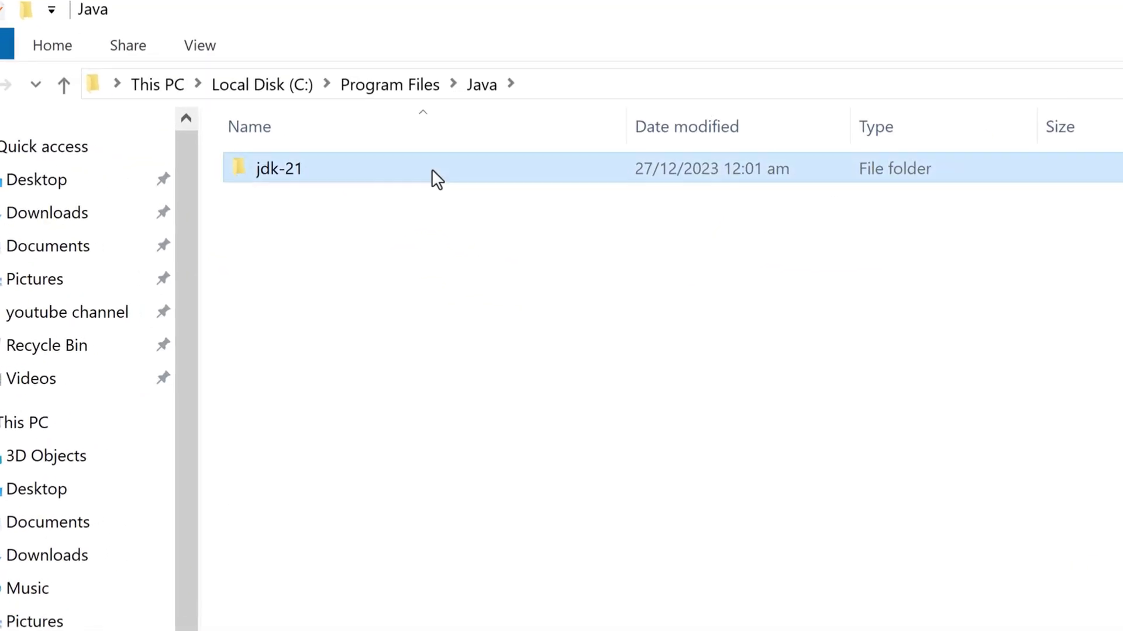
{"action": "double_click", "coordinate": [485, 234]}
Copy the full folder path C:\Program Files\Java\jdk-21 from the address bar
{"action": "left_click", "coordinate": [664, 85]}
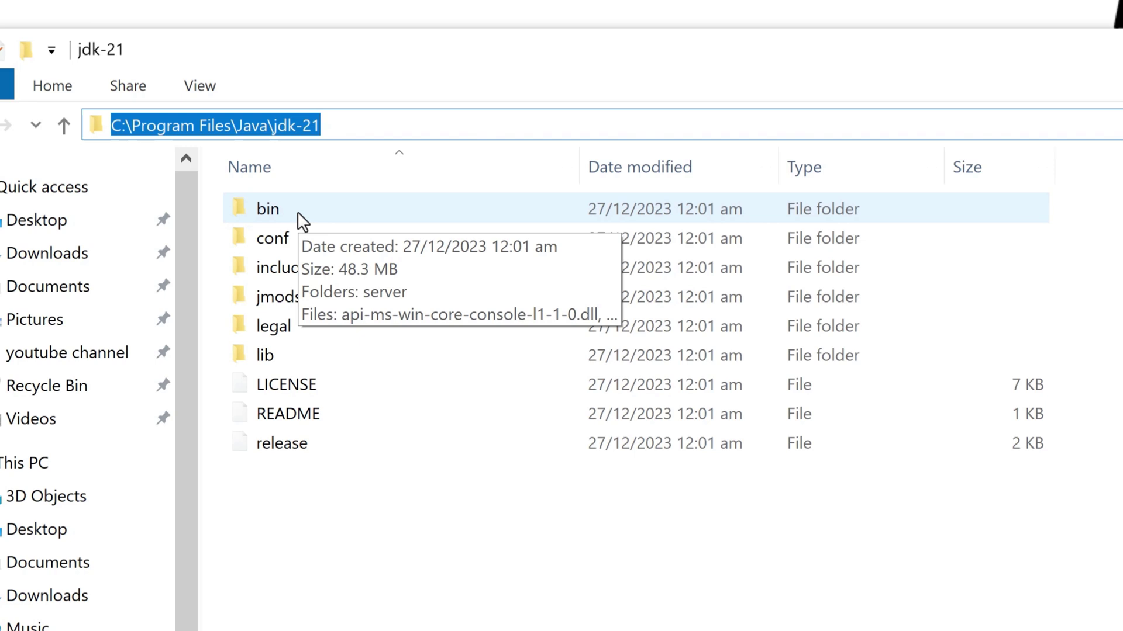
{"action": "left_click", "coordinate": [411, 546]}
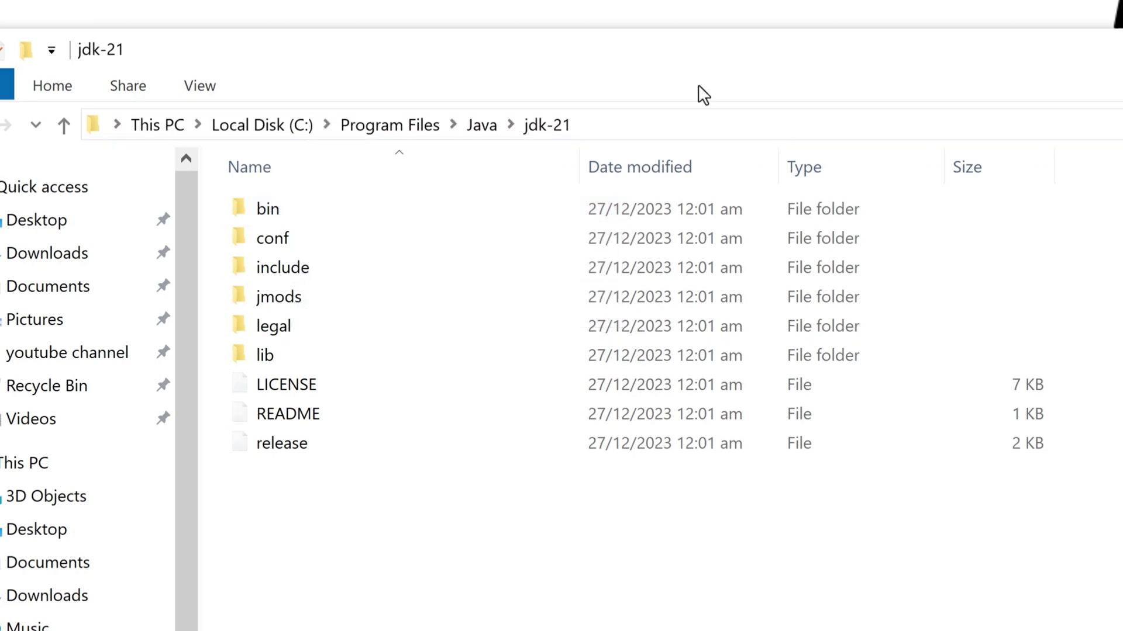
{"action": "left_click", "coordinate": [647, 119]}
{"action": "key", "text": "ctrl+c"}
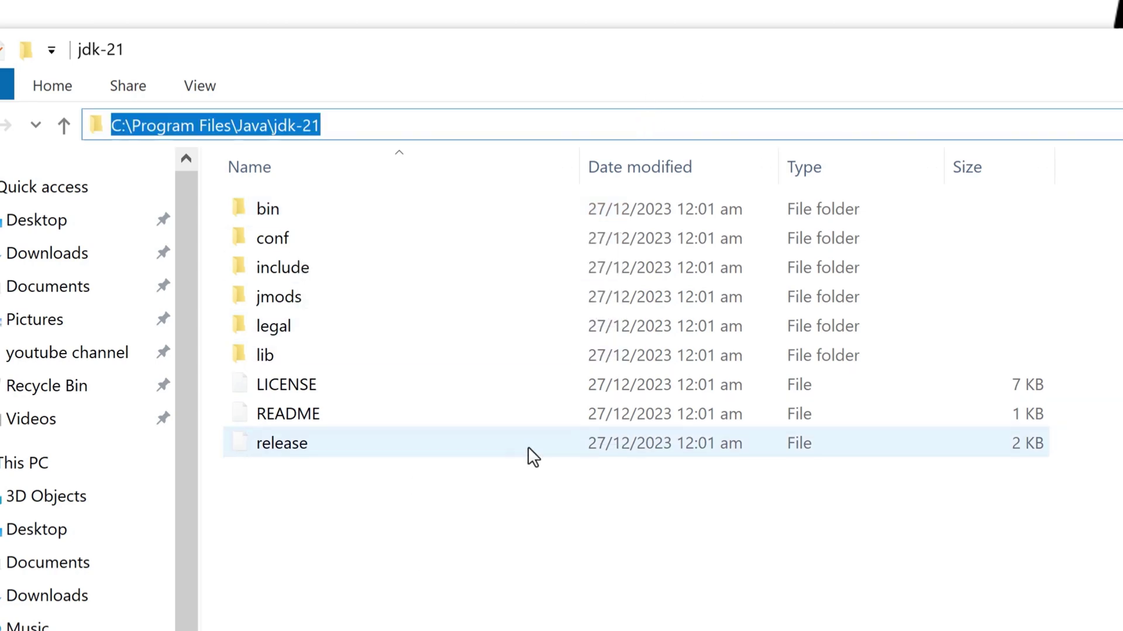
{"action": "left_click", "coordinate": [512, 561]}
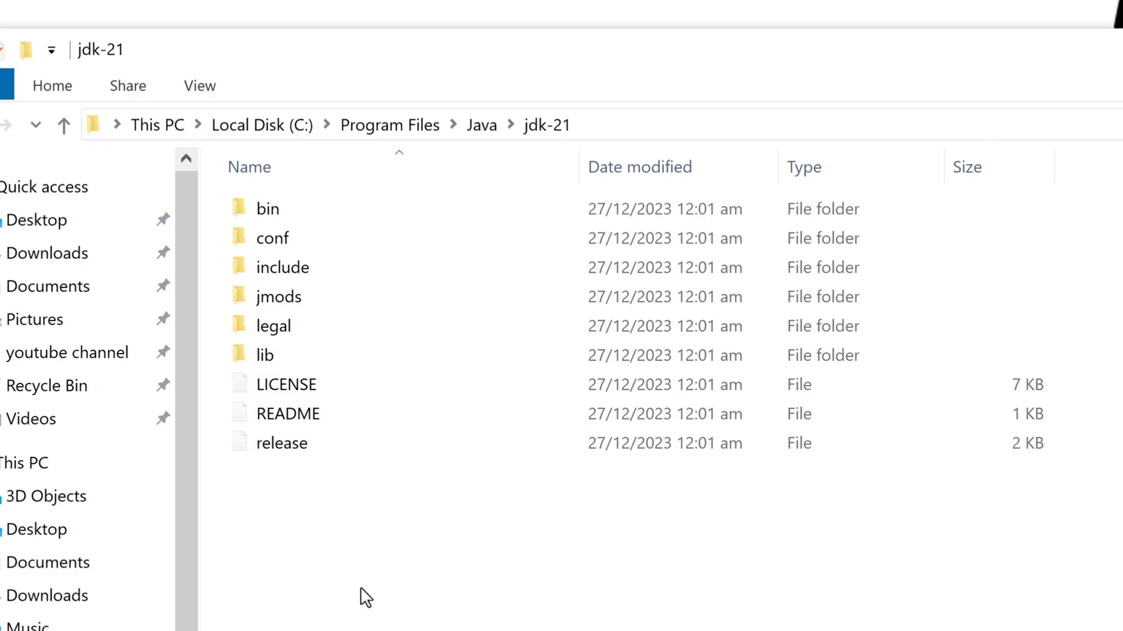
Search Windows for 'environment variables' and open the Environment Variables window
{"action": "key", "text": "super+s"}
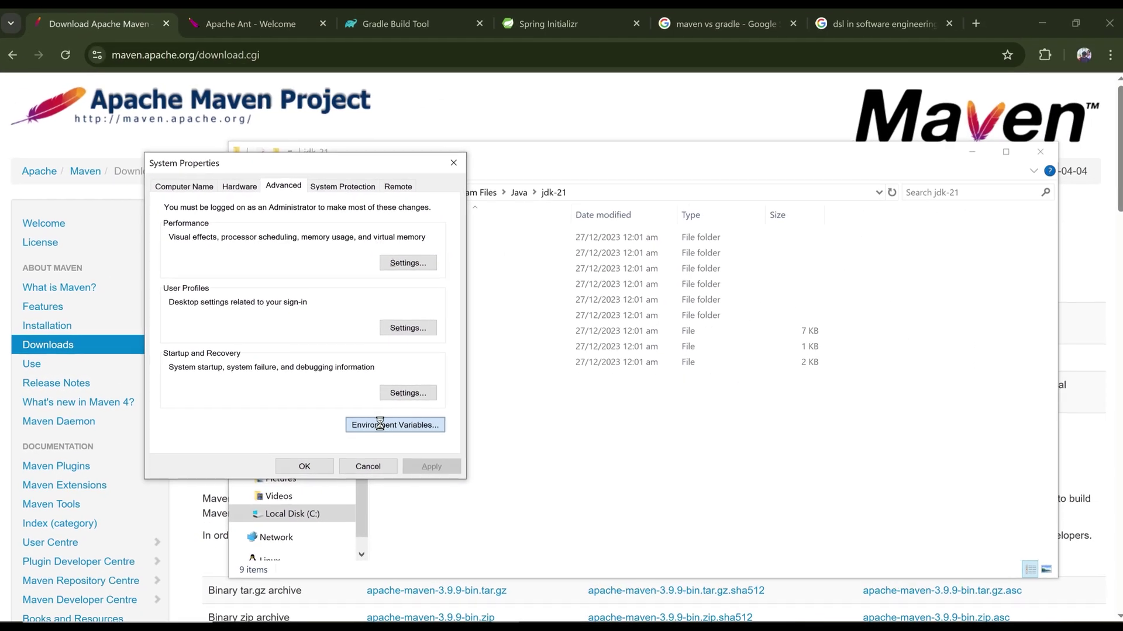
{"action": "left_click", "coordinate": [556, 446]}
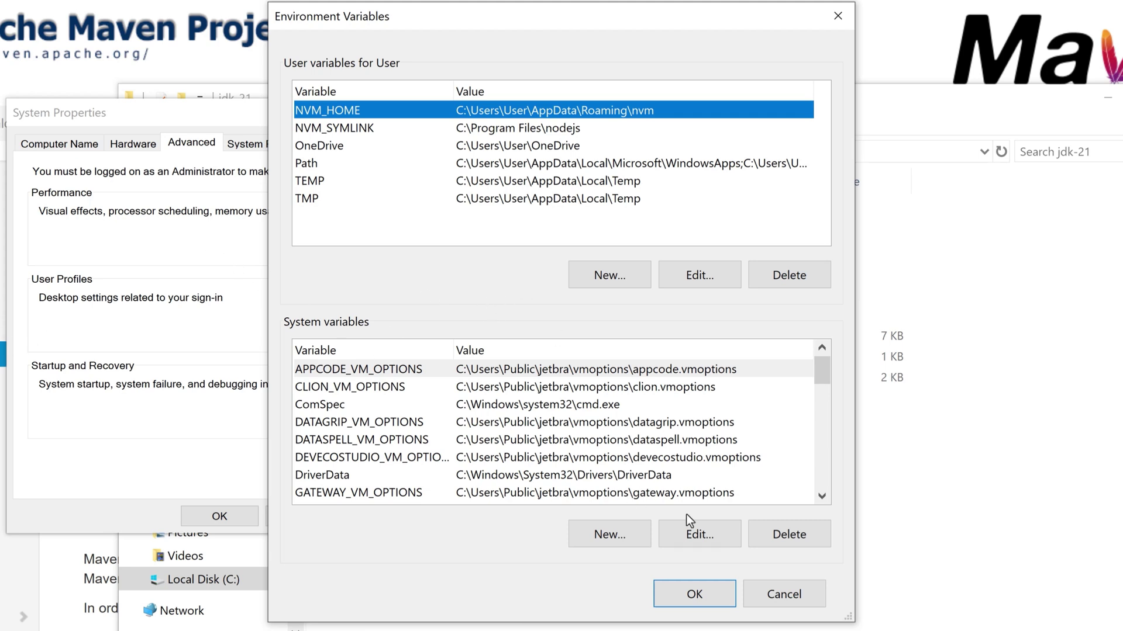
Create a new system variable JAVA_HOME with the pasted value C:\Program Files\Java\jdk-21
{"action": "left_click", "coordinate": [608, 534]}
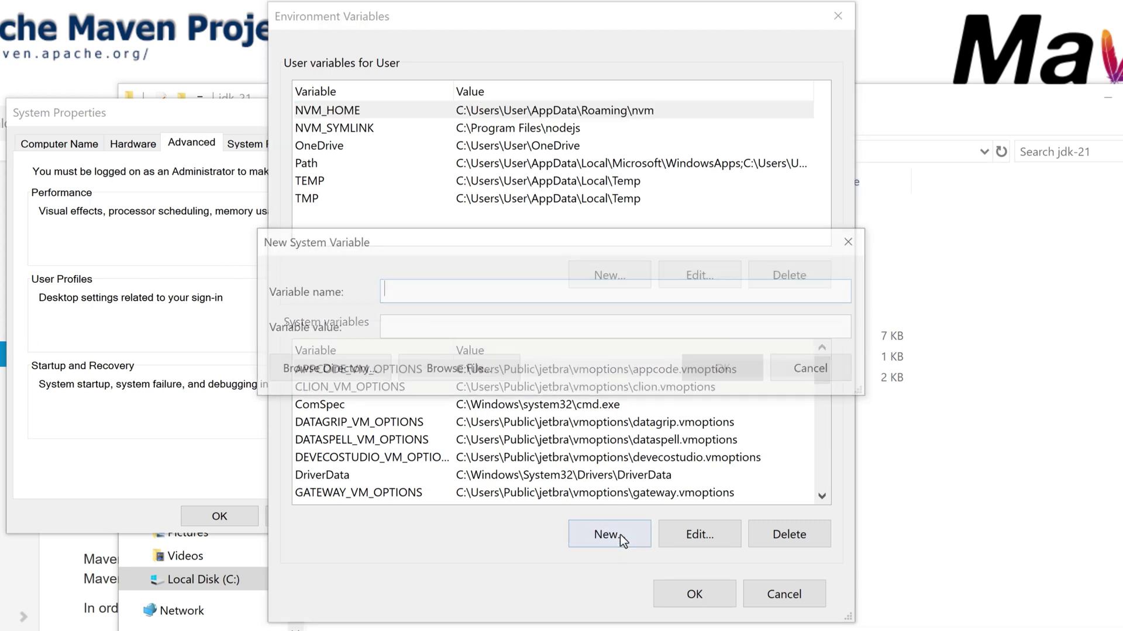
{"action": "left_click", "coordinate": [427, 326]}
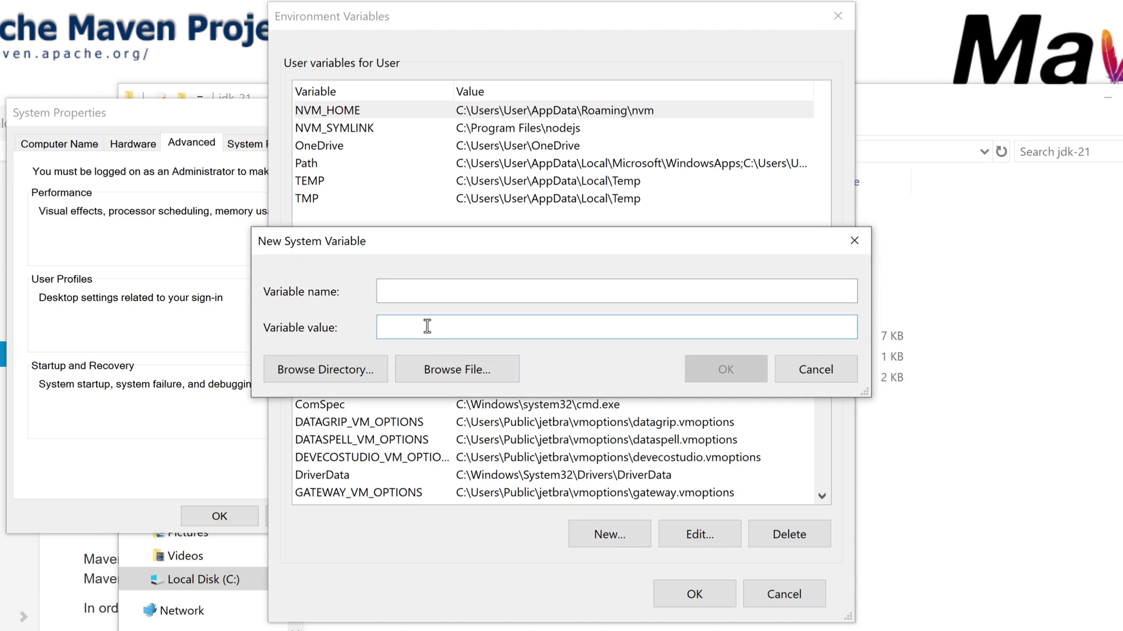
{"action": "key", "text": "ctrl+v"}
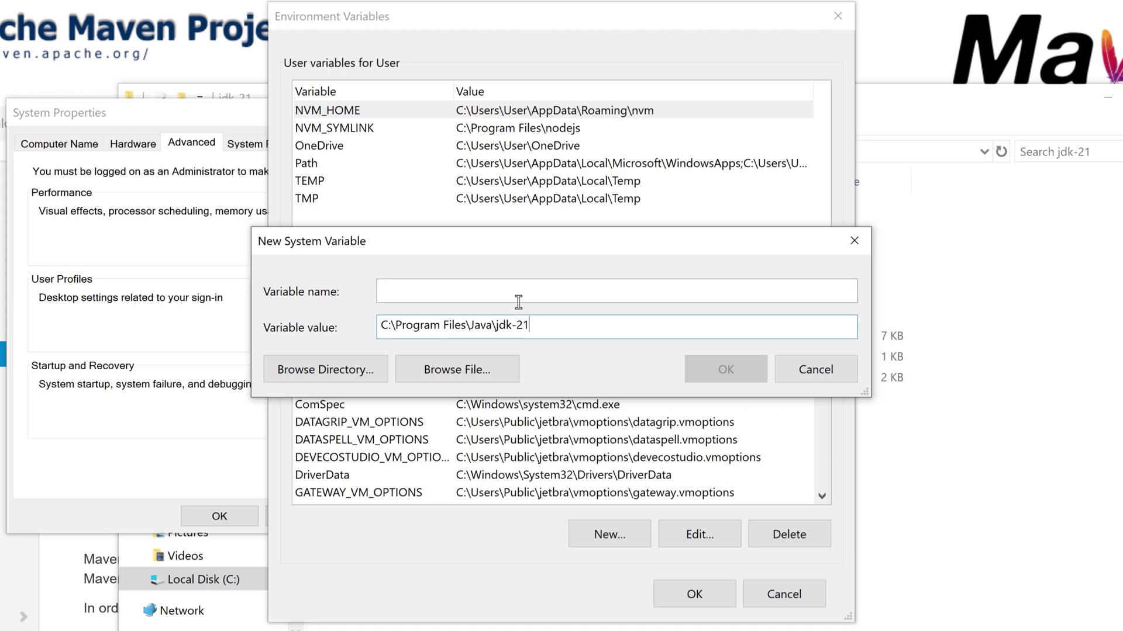
{"action": "left_click", "coordinate": [477, 290]}
{"action": "type", "text": "JAVA"}
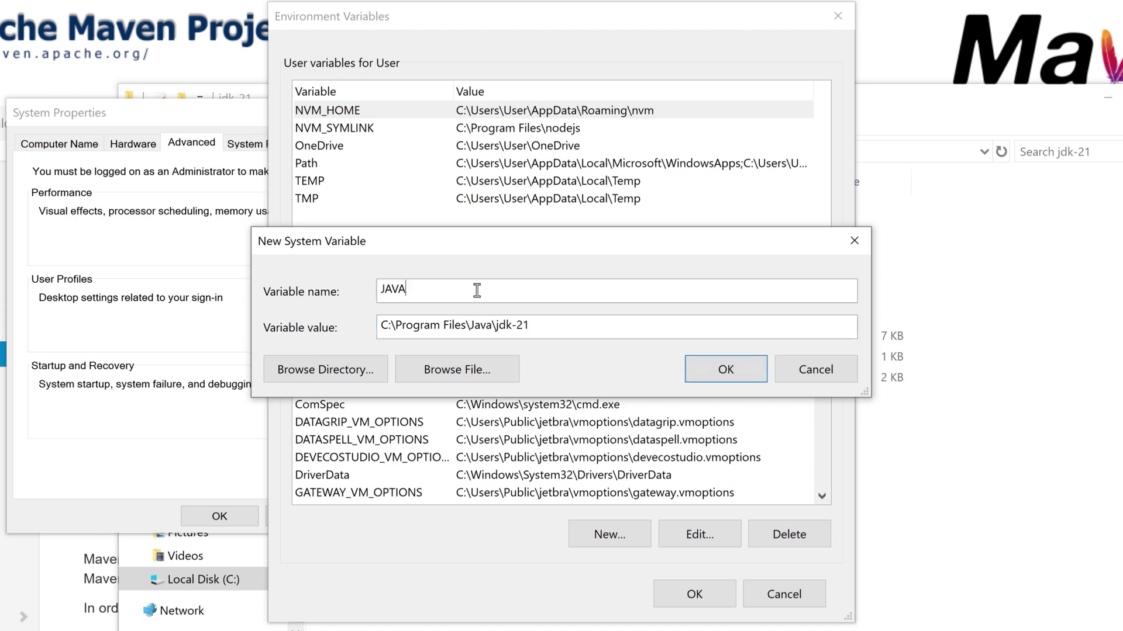
{"action": "type", "text": "_HOME"}
{"action": "left_click", "coordinate": [711, 372]}
Check the new JAVA_HOME entry in the list, then save and close System Properties
{"action": "scroll", "coordinate": [591, 410], "scroll_direction": "down", "scroll_amount": 10}
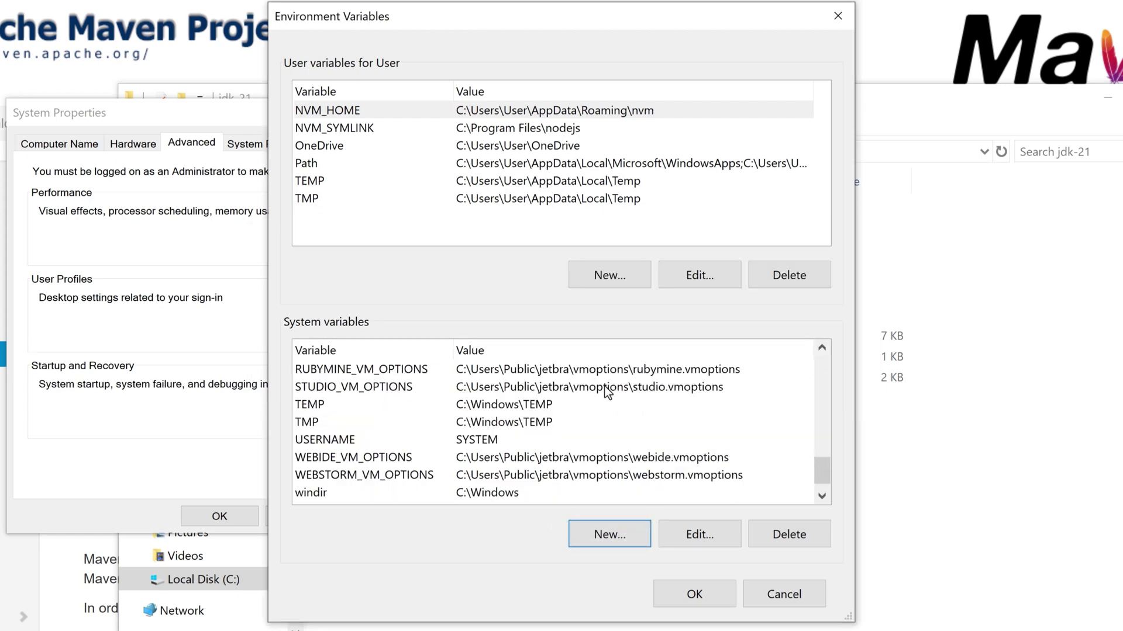
{"action": "scroll", "coordinate": [382, 414], "scroll_direction": "up", "scroll_amount": 5}
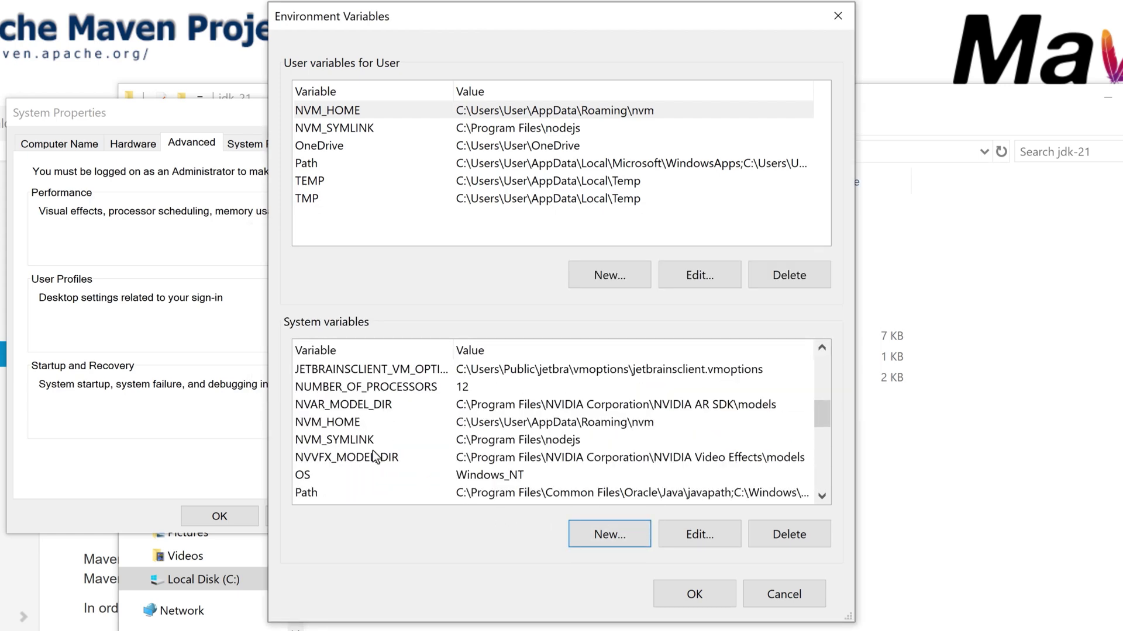
{"action": "scroll", "coordinate": [380, 451], "scroll_direction": "up", "scroll_amount": 1}
{"action": "left_click", "coordinate": [572, 369]}
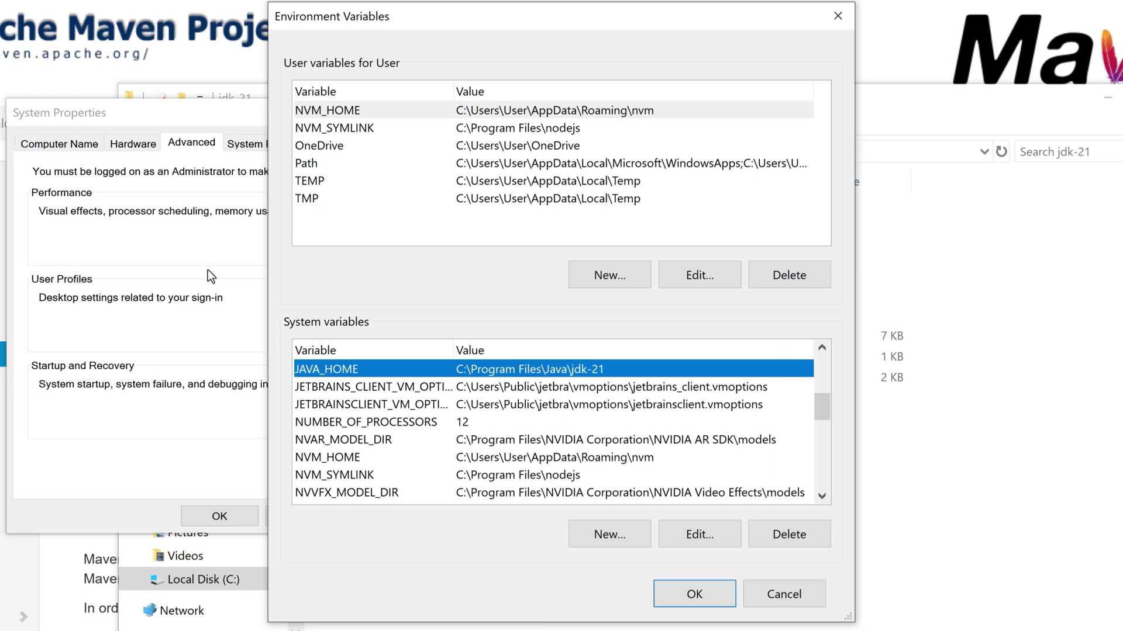
{"action": "left_click", "coordinate": [702, 596]}
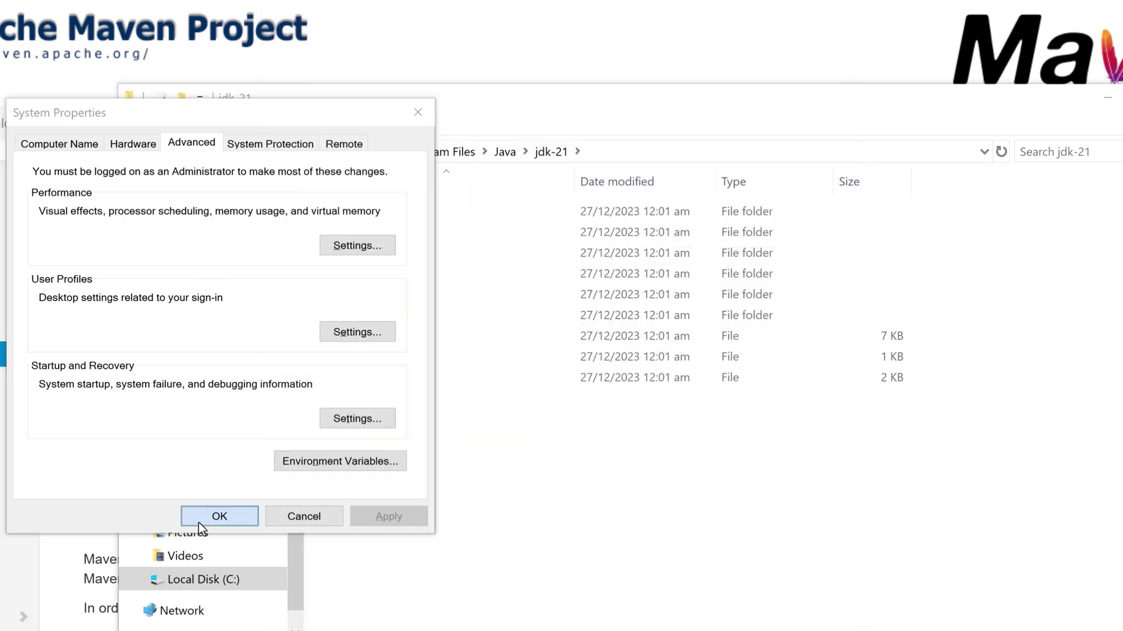
{"action": "left_click", "coordinate": [219, 516]}
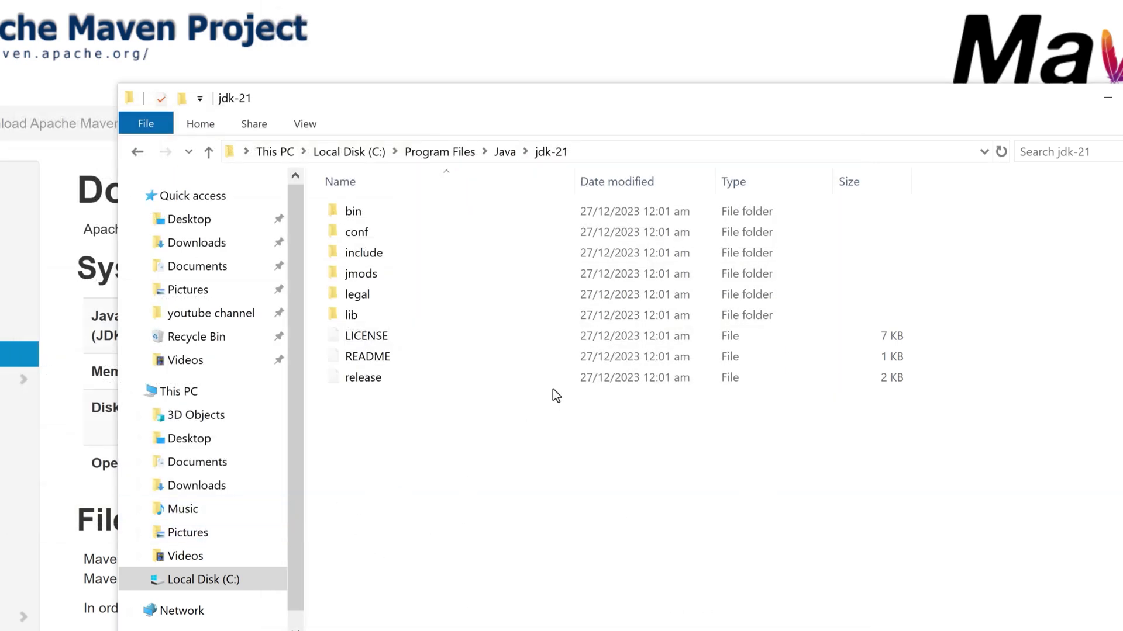
Switch from File Explorer back to the Maven download page in Chrome
{"action": "key", "text": "alt+Tab"}
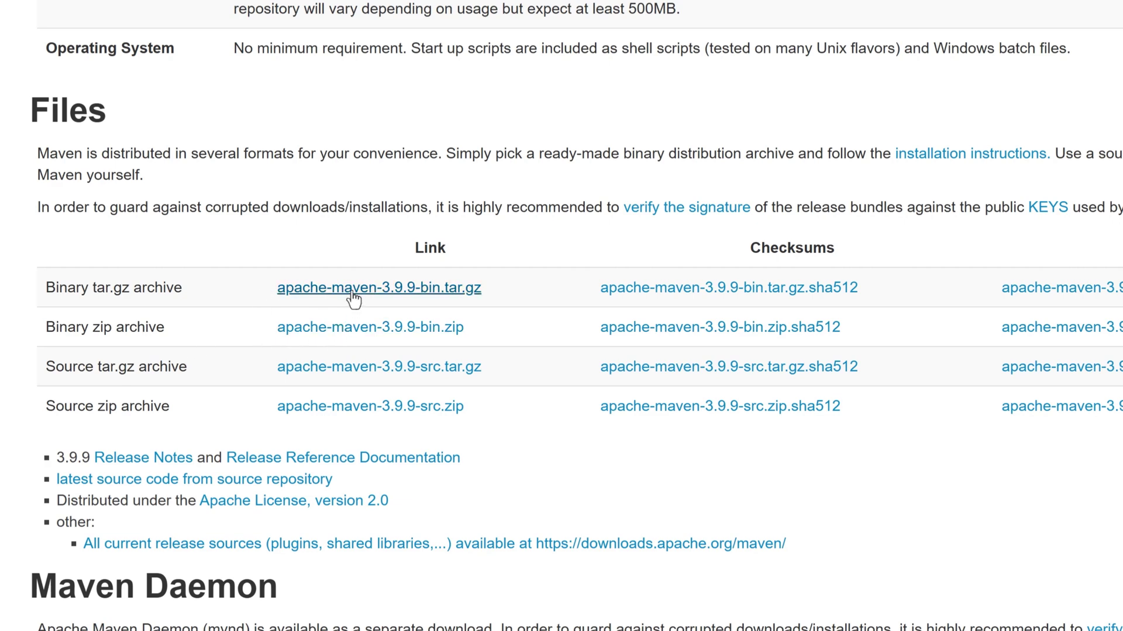
Download apache-maven-3.9.9-bin.zip into the Downloads folder with Internet Download Manager
{"action": "left_click", "coordinate": [341, 329]}
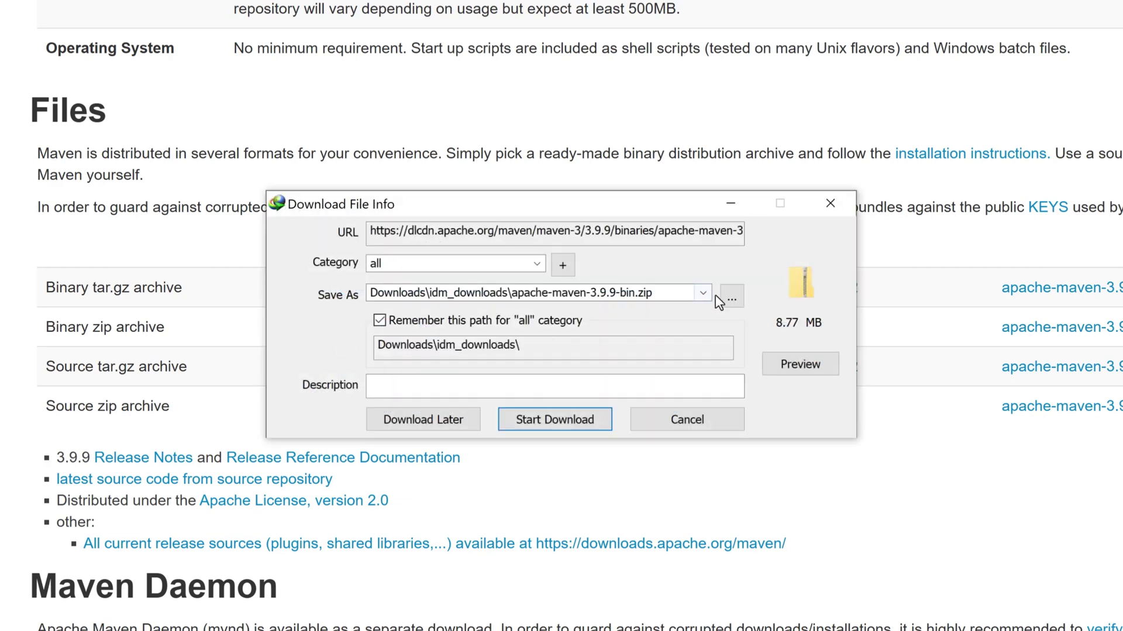
{"action": "left_click", "coordinate": [727, 295]}
{"action": "key", "text": "alt+Up"}
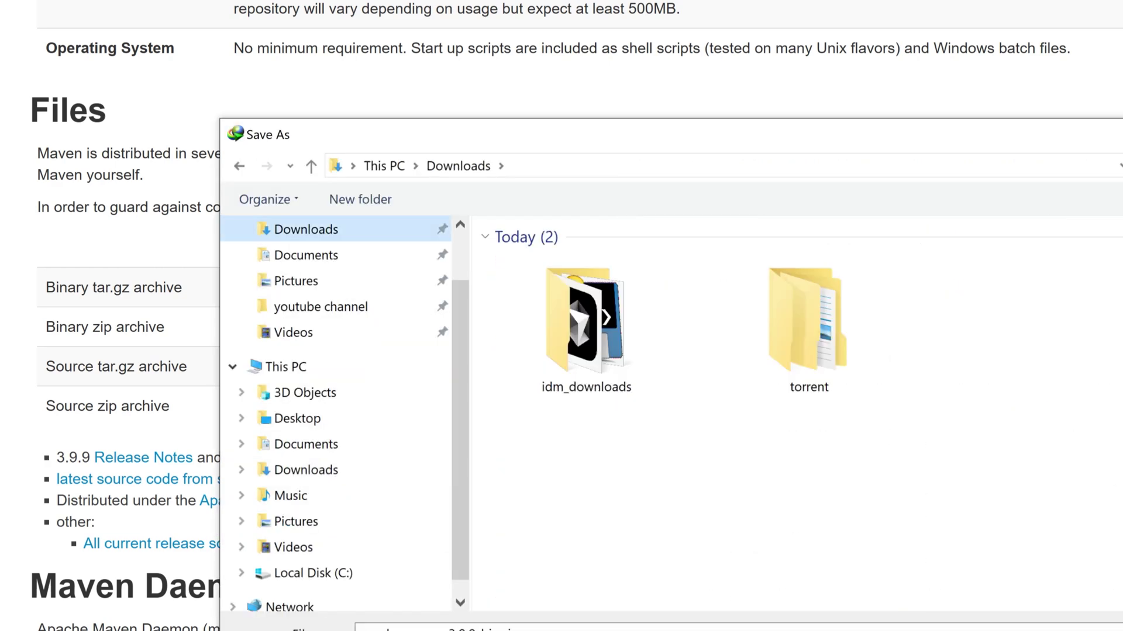
{"action": "key", "text": "Return"}
{"action": "key", "text": "Return"}
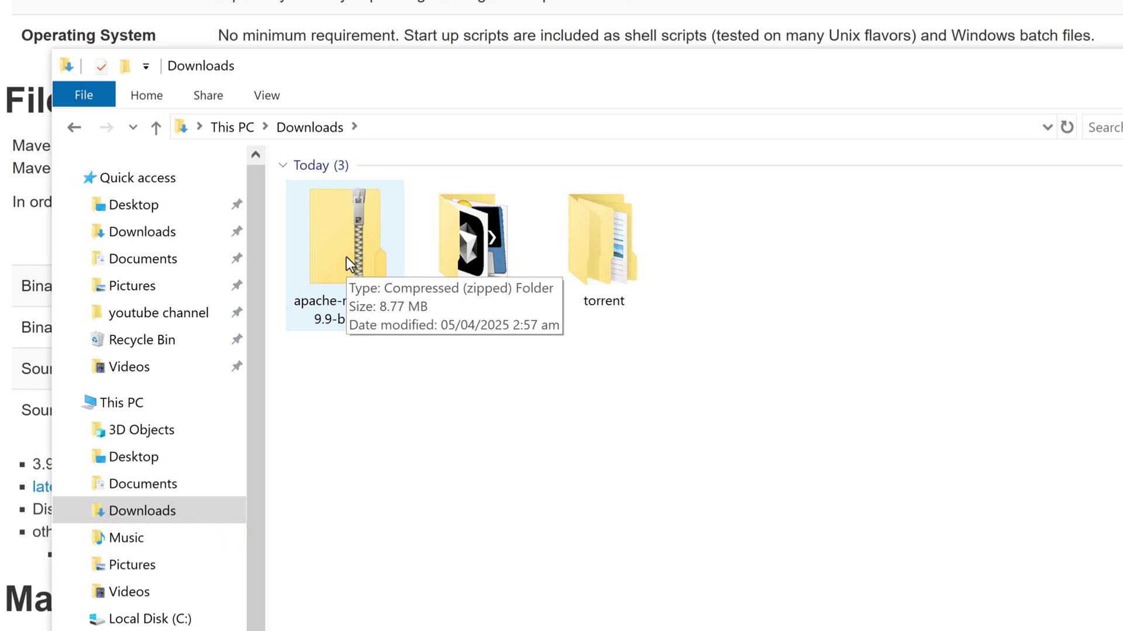
Extract the Maven zip to apache-maven-3.9.9-bin with 7-Zip and delete the zip
{"action": "right_click", "coordinate": [346, 257]}
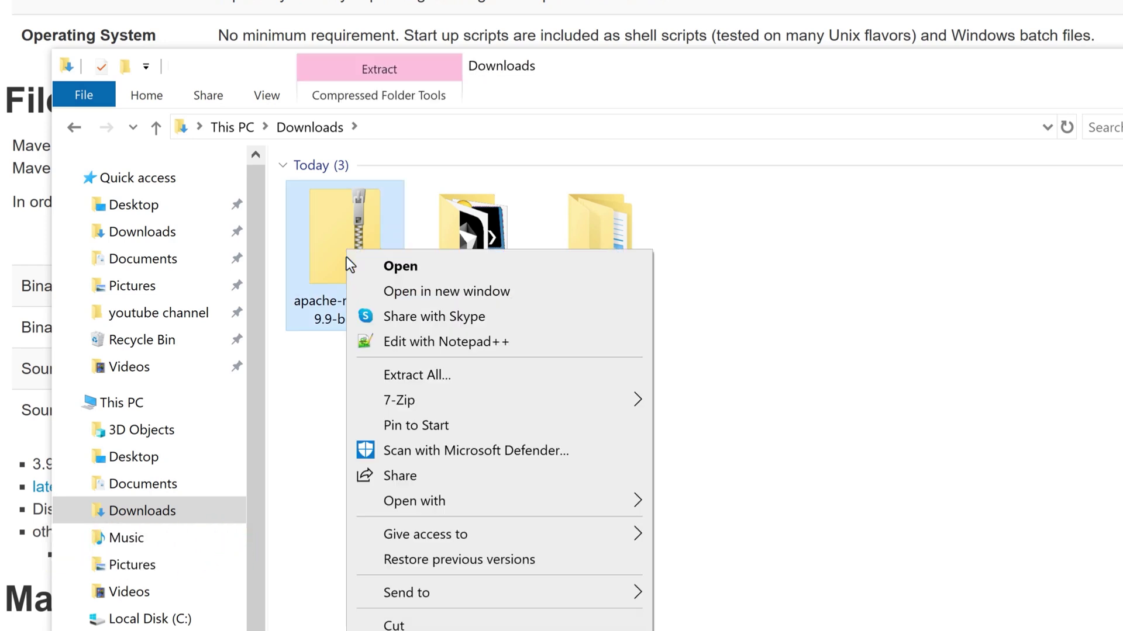
{"action": "mouse_move", "coordinate": [409, 394]}
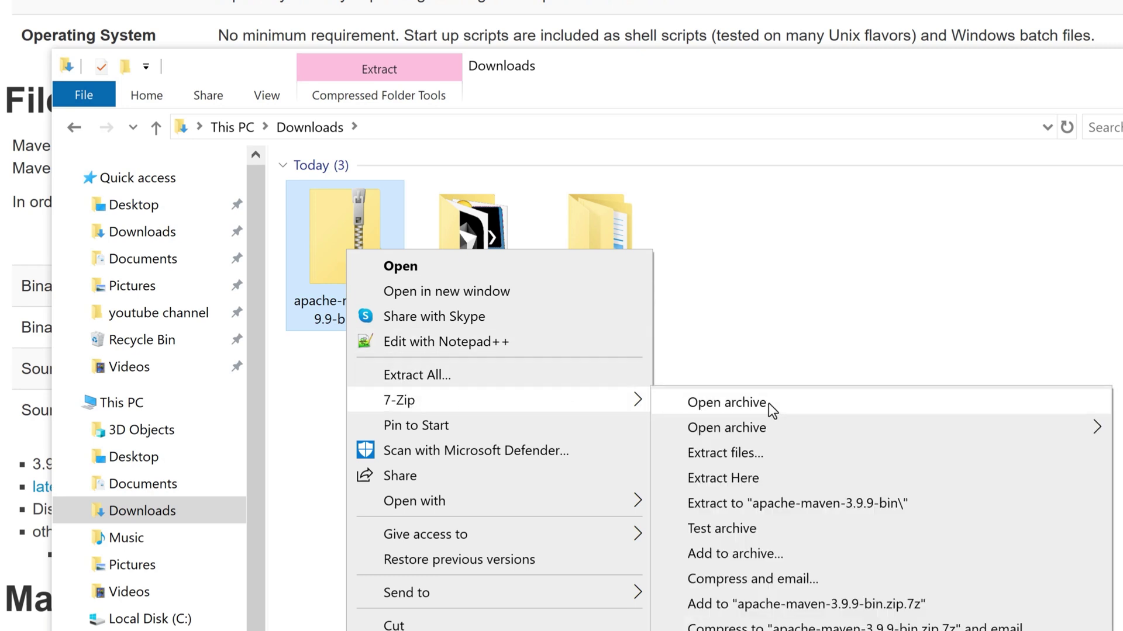
{"action": "left_click", "coordinate": [855, 505]}
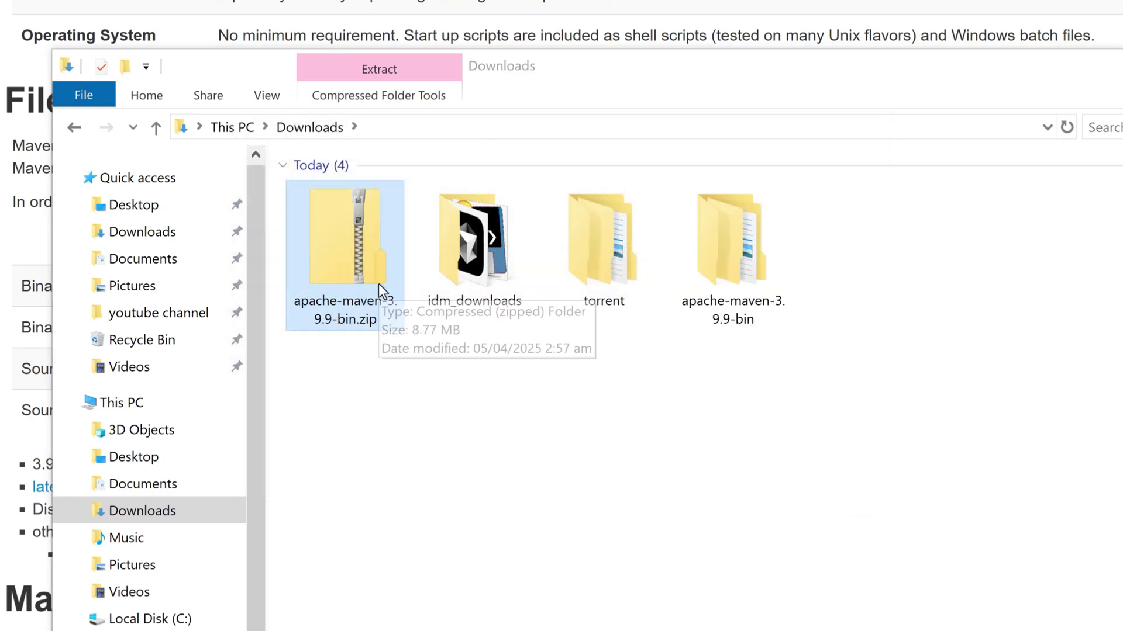
{"action": "key", "text": "Delete"}
Browse the extracted folders, checking the bin folder, and return to apache-maven-3.9.9-bin
{"action": "double_click", "coordinate": [631, 252]}
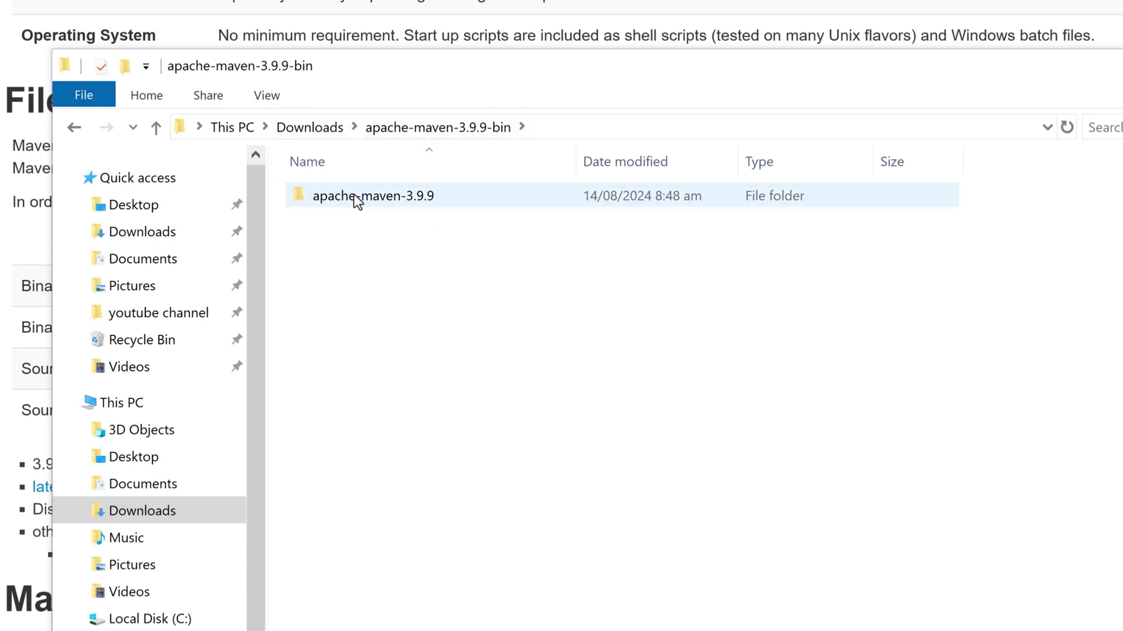
{"action": "left_click", "coordinate": [310, 127]}
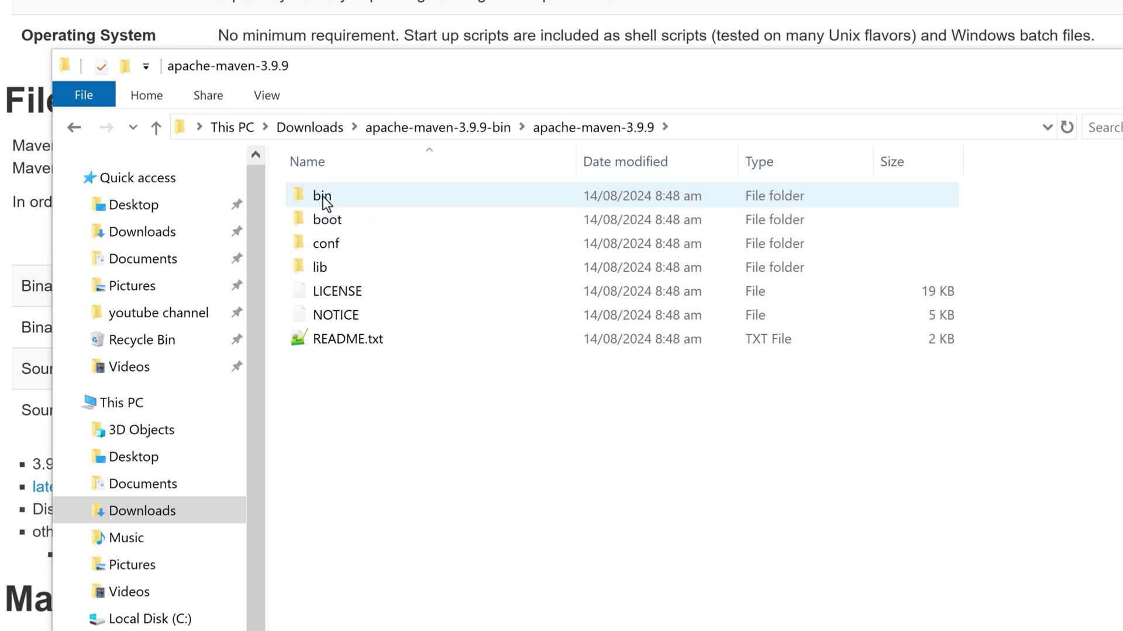
{"action": "double_click", "coordinate": [323, 198]}
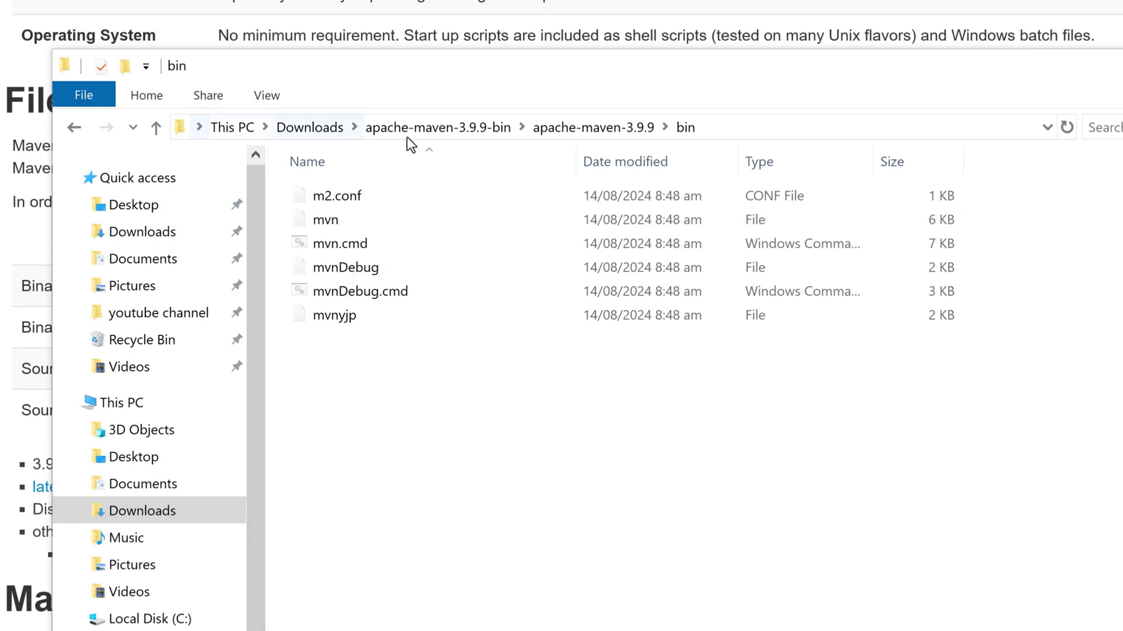
{"action": "left_click", "coordinate": [594, 128]}
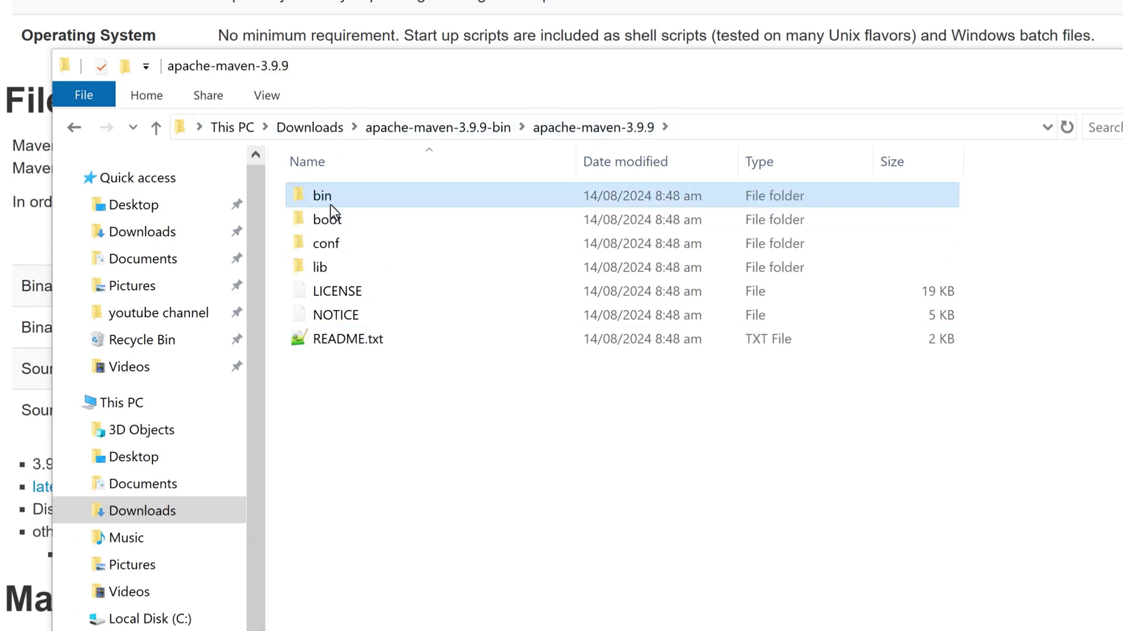
{"action": "left_click", "coordinate": [438, 126]}
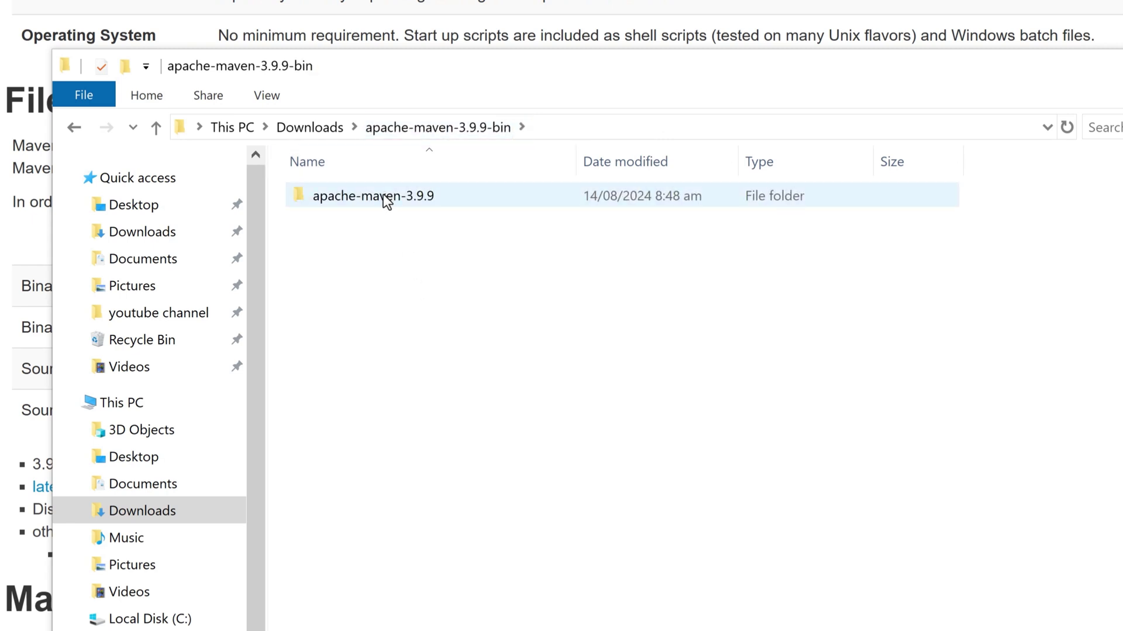
{"action": "left_click", "coordinate": [316, 127]}
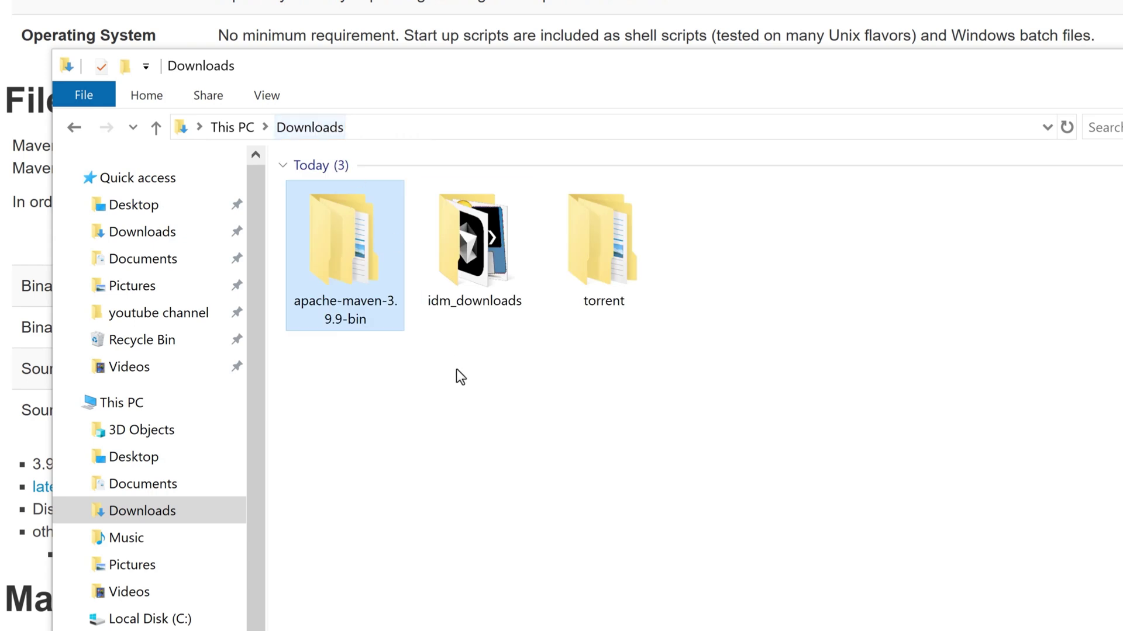
{"action": "double_click", "coordinate": [342, 255]}
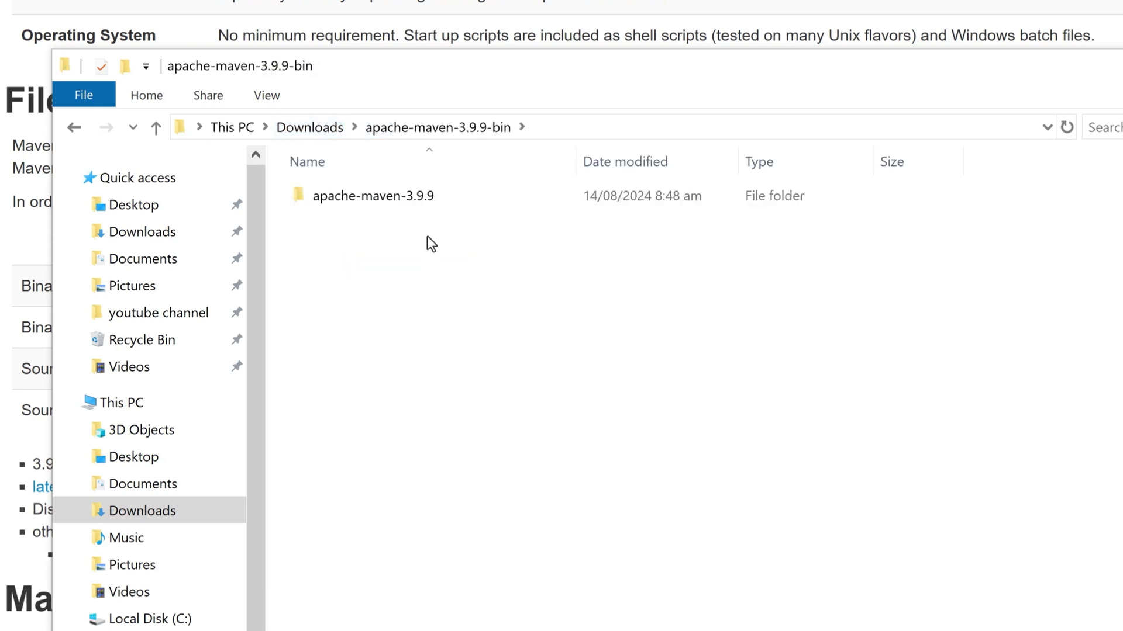
{"action": "double_click", "coordinate": [415, 197]}
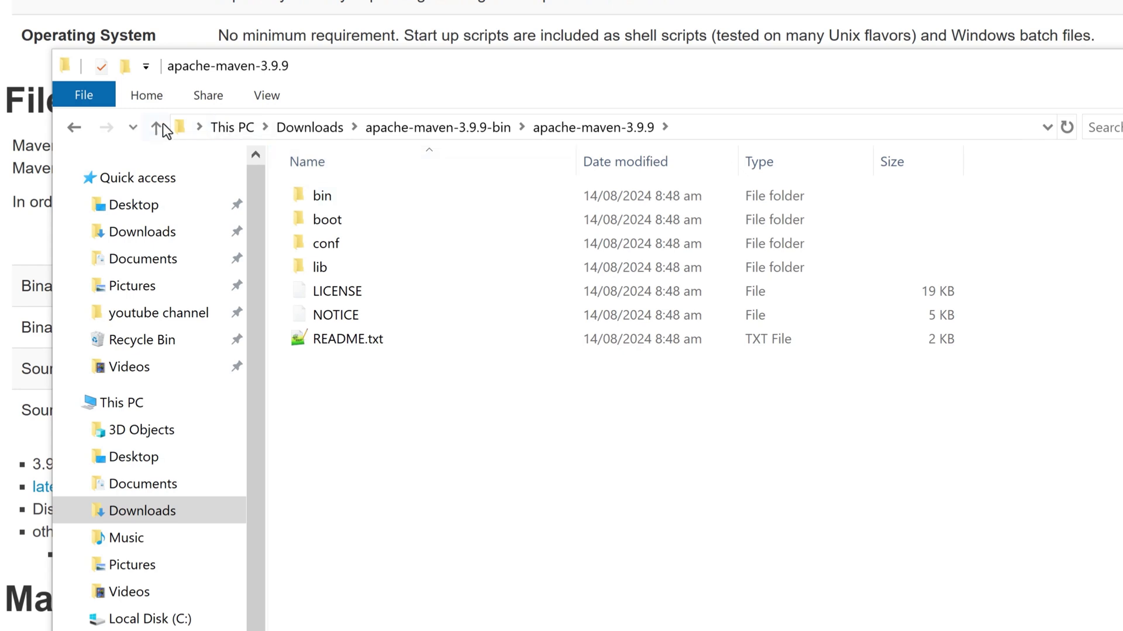
{"action": "left_click", "coordinate": [164, 126]}
Rename the apache-maven-3.9.9 folder to maven
{"action": "left_click", "coordinate": [344, 199]}
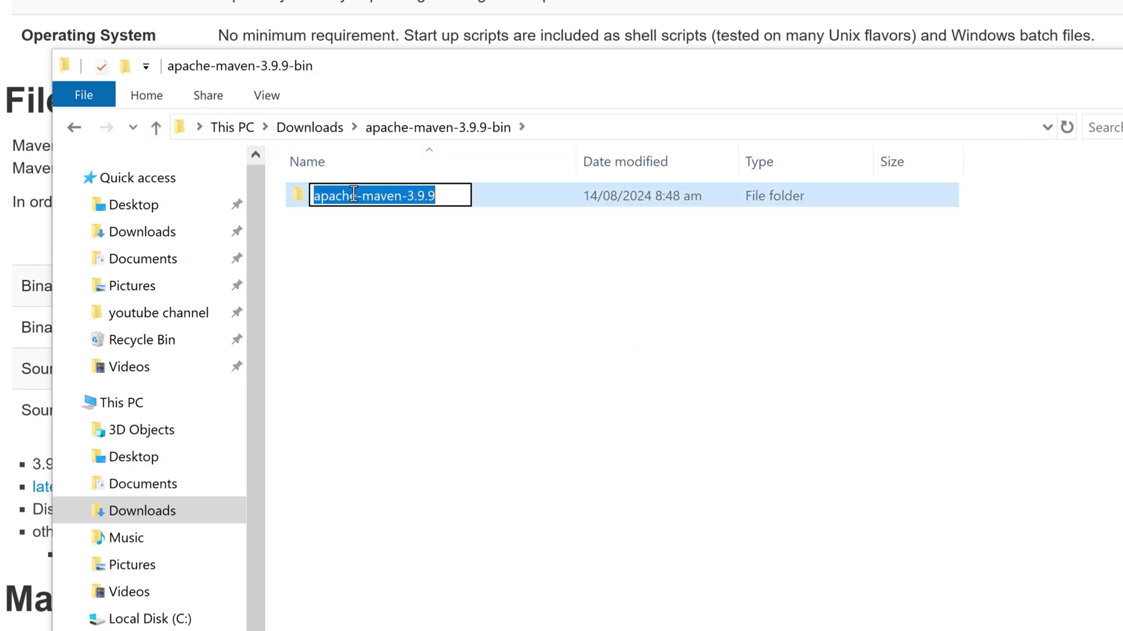
{"action": "type", "text": "MAVE"}
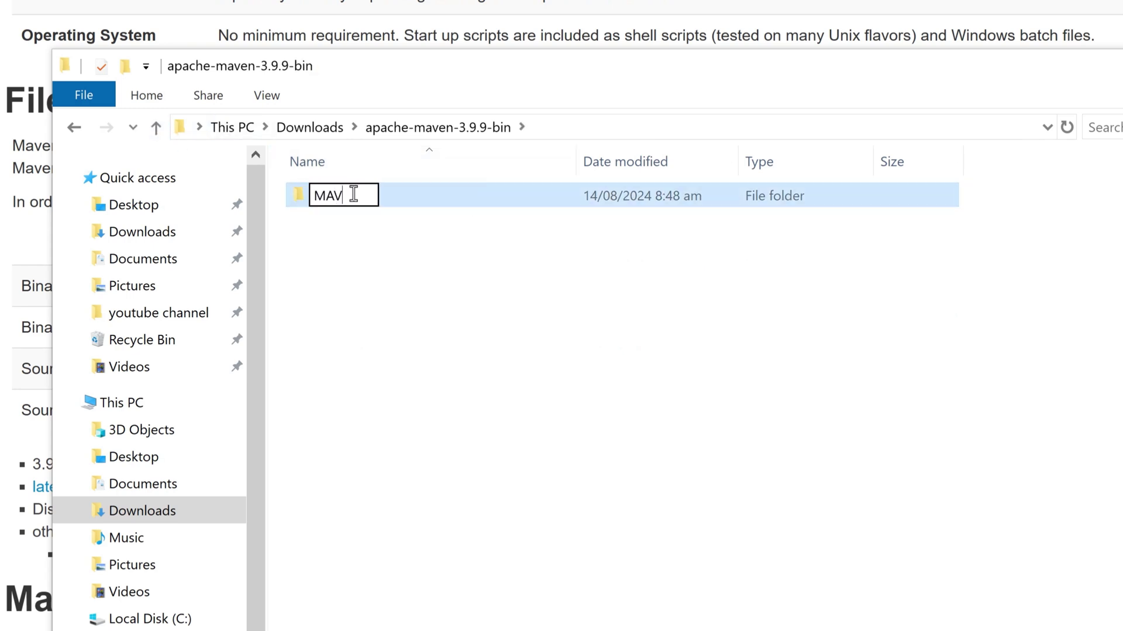
{"action": "key", "text": "BackSpace"}
{"action": "key", "text": "BackSpace"}
{"action": "key", "text": "BackSpace"}
{"action": "key", "text": "BackSpace"}
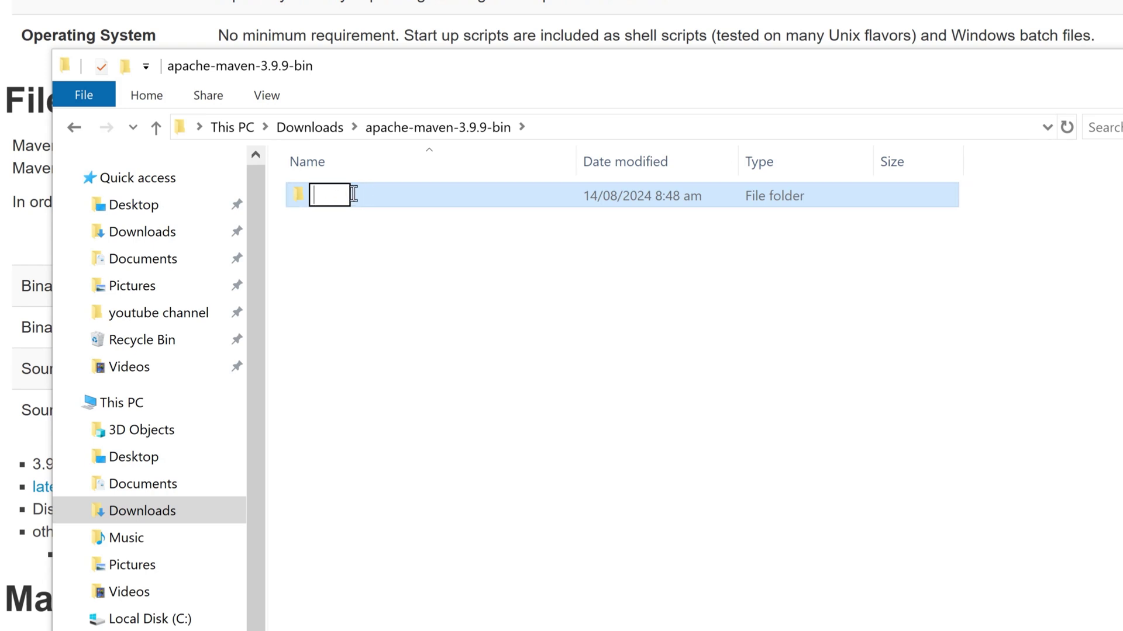
{"action": "type", "text": "maven"}
{"action": "key", "text": "Return"}
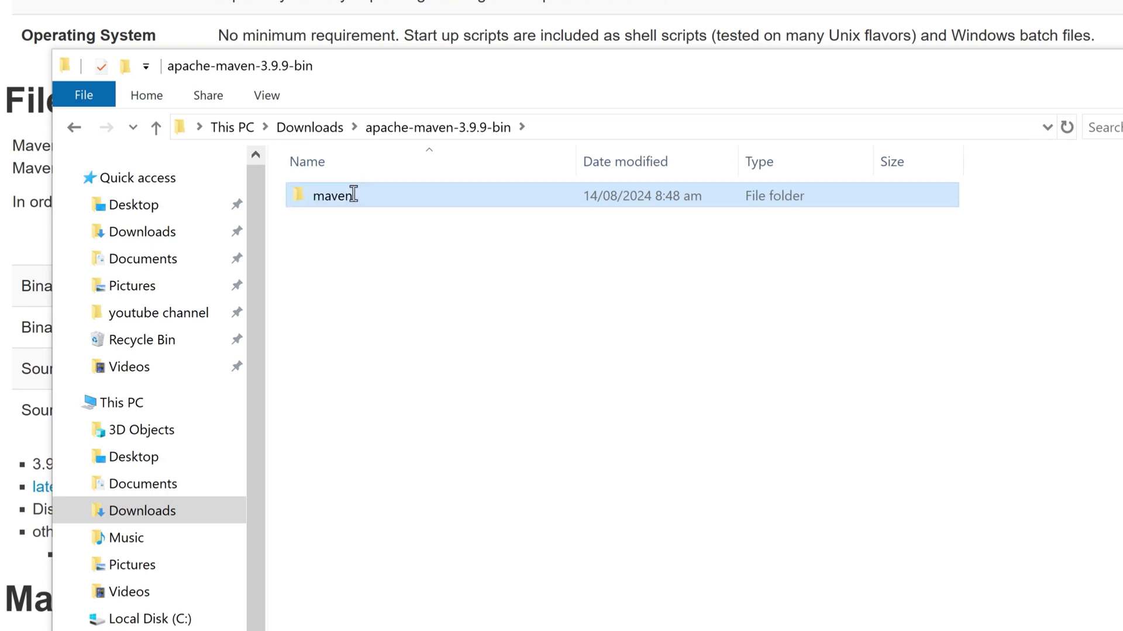
Check the renamed maven folder, then go to This PC and open Local Disk (C:)
{"action": "double_click", "coordinate": [338, 191]}
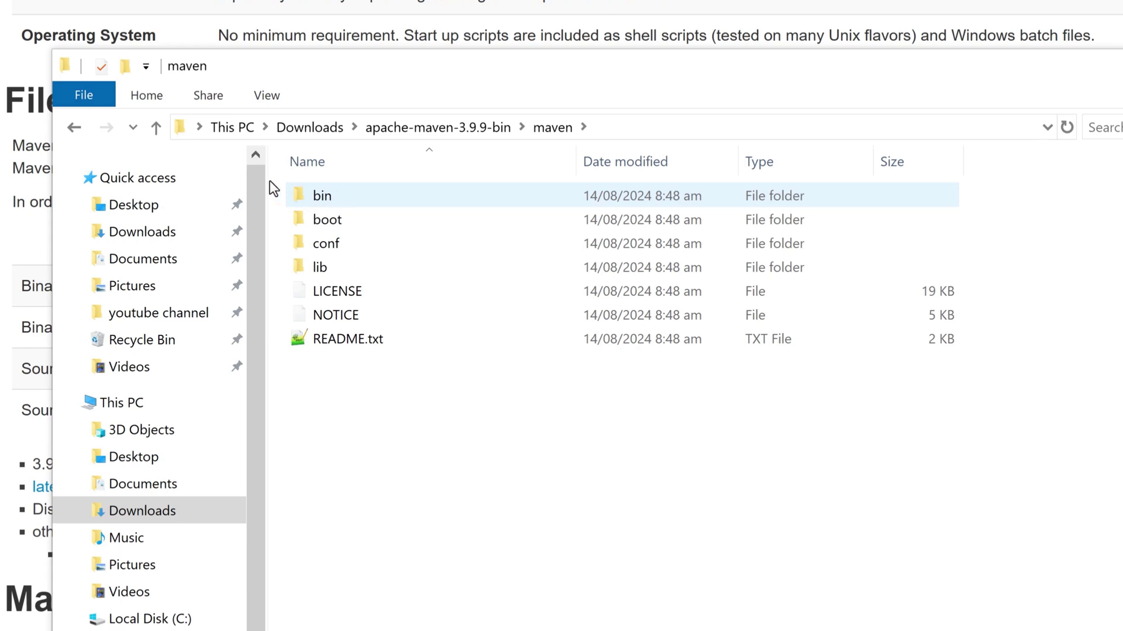
{"action": "left_click", "coordinate": [156, 127]}
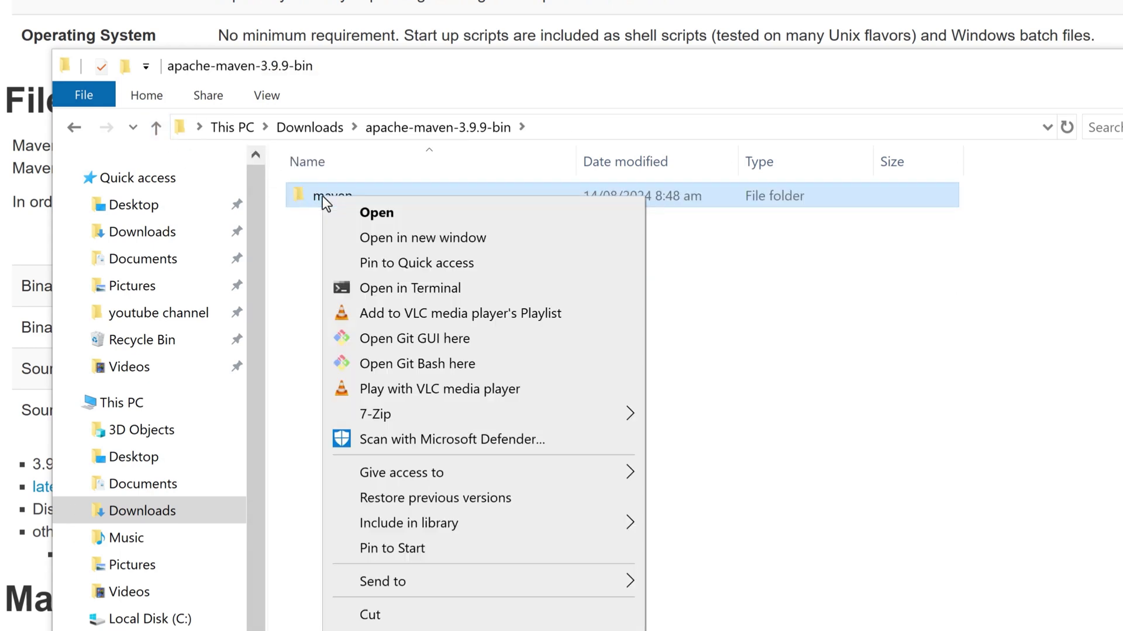
{"action": "key", "text": "Escape"}
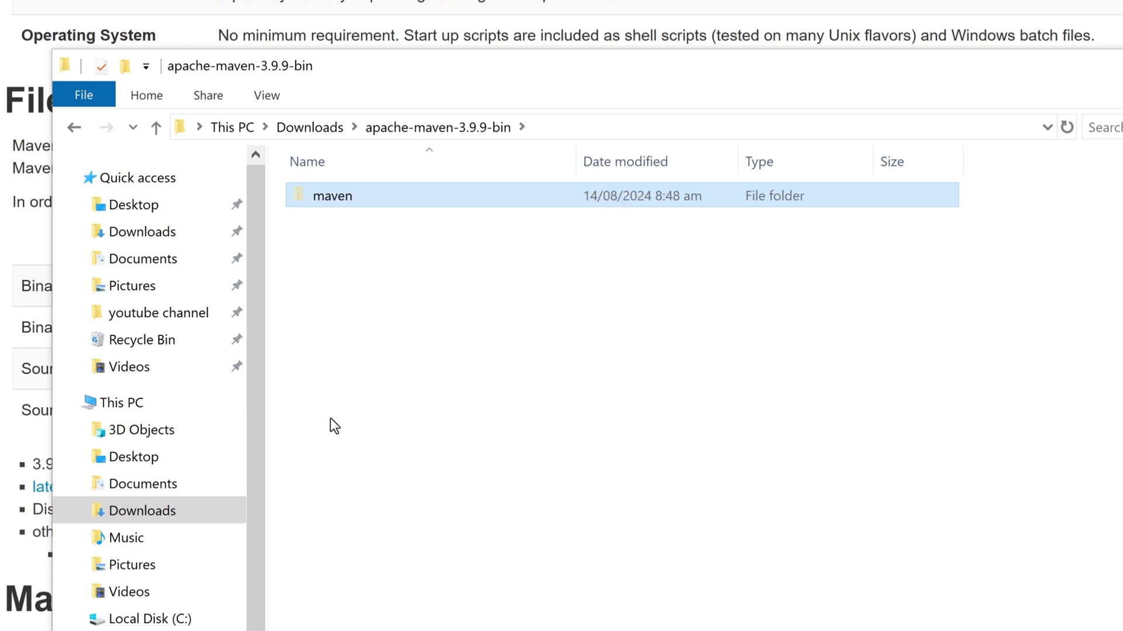
{"action": "left_click", "coordinate": [136, 403]}
{"action": "double_click", "coordinate": [441, 406]}
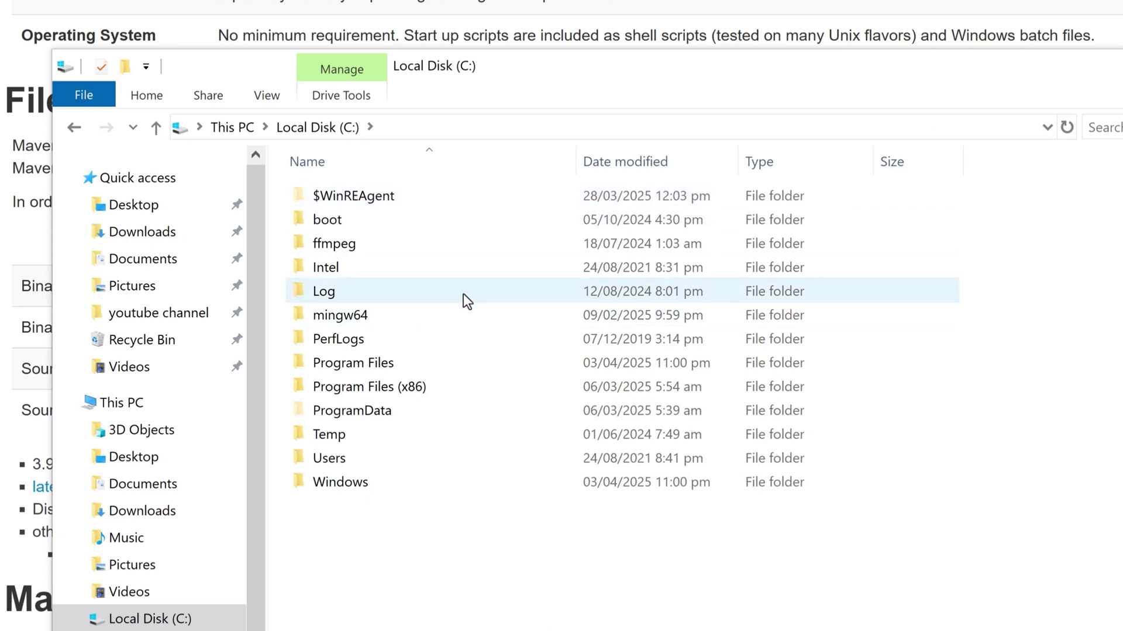
Paste the maven folder into the root of drive C
{"action": "right_click", "coordinate": [437, 545]}
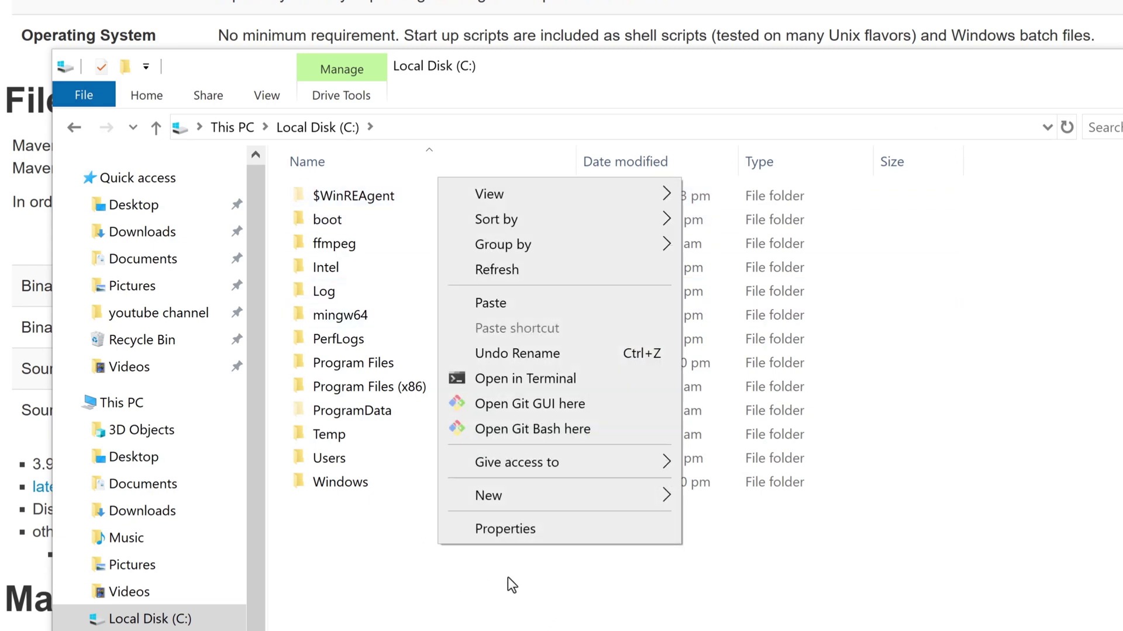
{"action": "left_click", "coordinate": [506, 304]}
{"action": "left_click", "coordinate": [506, 304]}
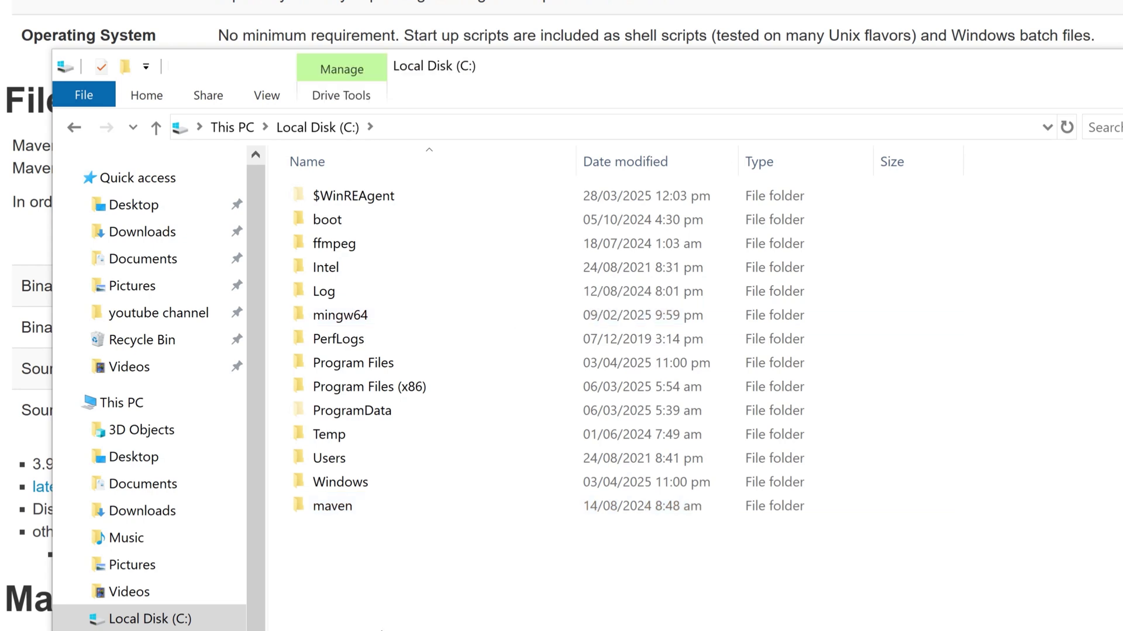
Open C:\maven, check its bin folder, and copy the path C:\maven
{"action": "double_click", "coordinate": [369, 502]}
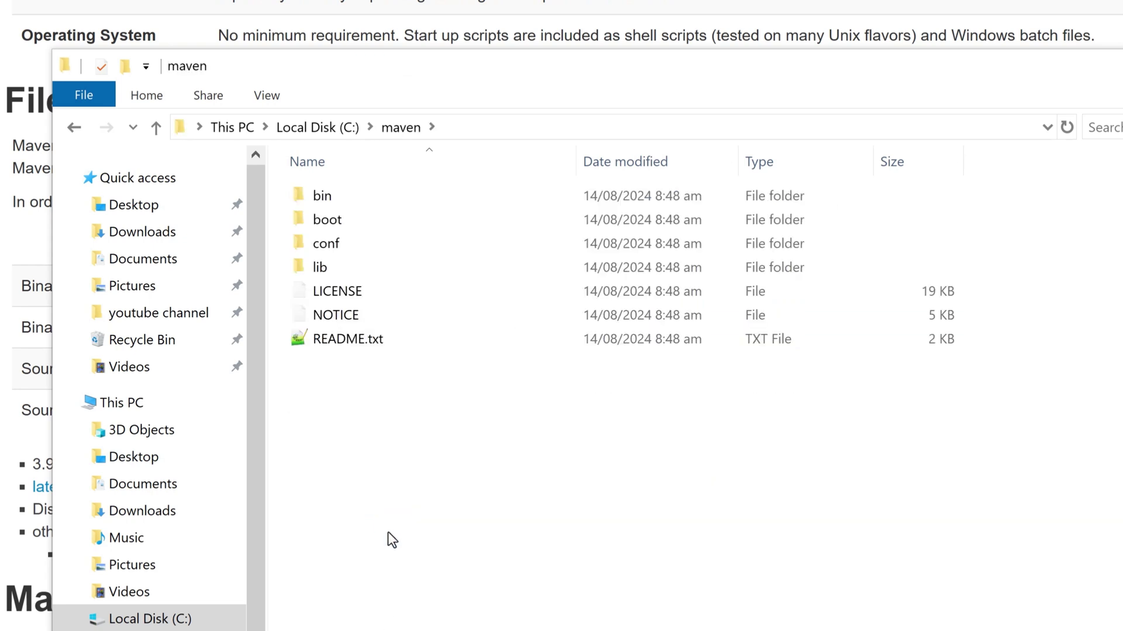
{"action": "double_click", "coordinate": [321, 206]}
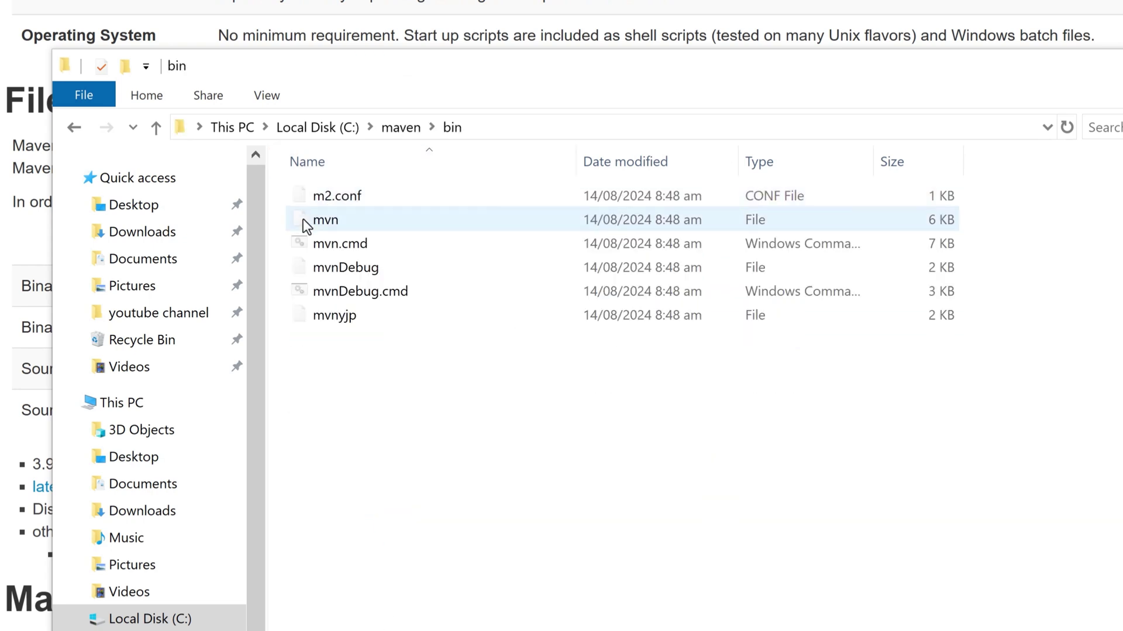
{"action": "left_click", "coordinate": [390, 130]}
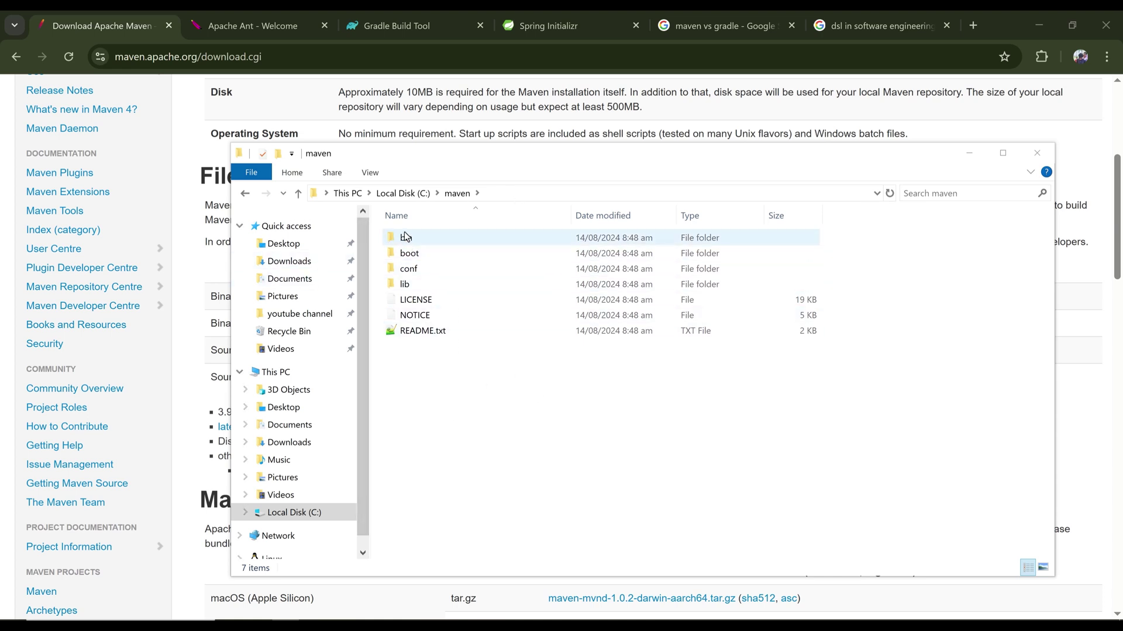
{"action": "left_click", "coordinate": [506, 194]}
{"action": "key", "text": "ctrl+c"}
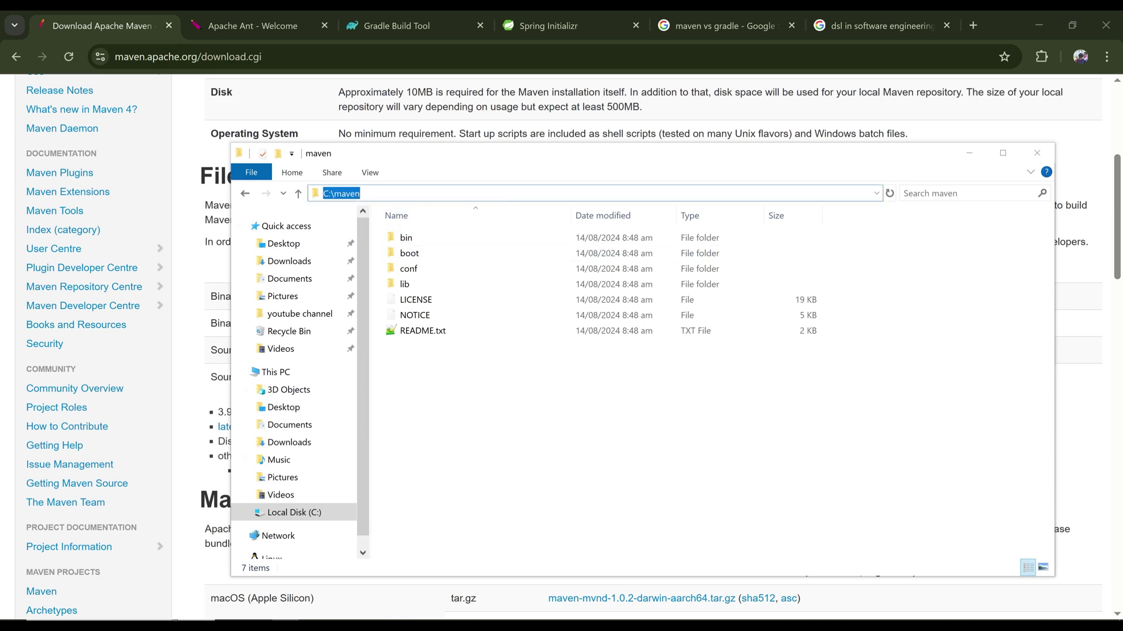
{"action": "key", "text": "super"}
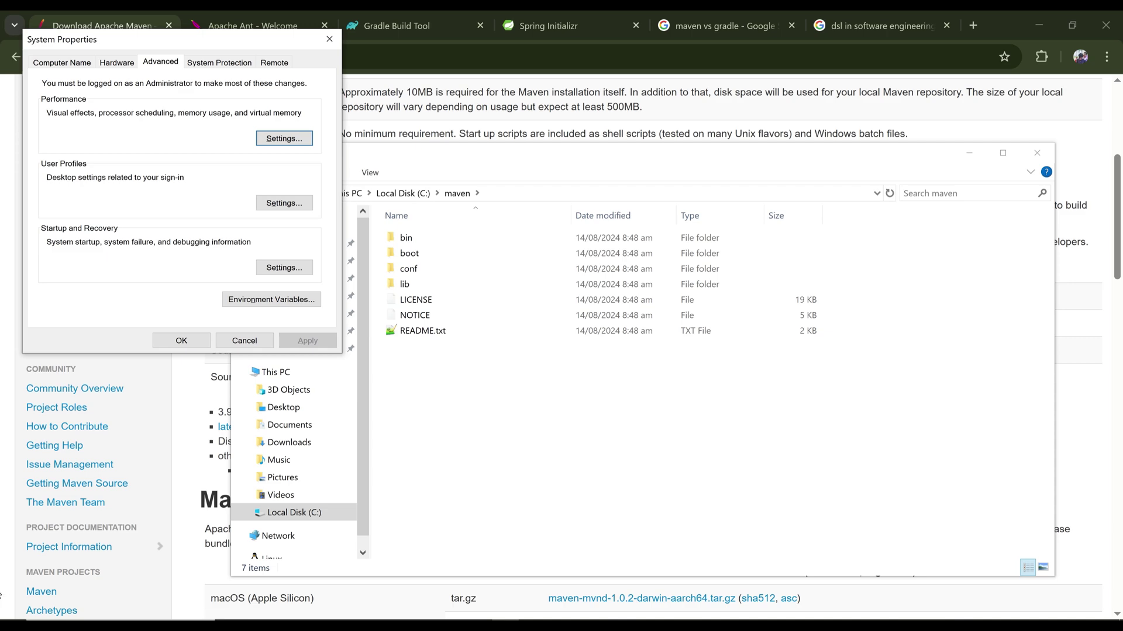
Add a MAVEN_HOME system variable with value C:\maven and save the environment variables
{"action": "left_click", "coordinate": [296, 304]}
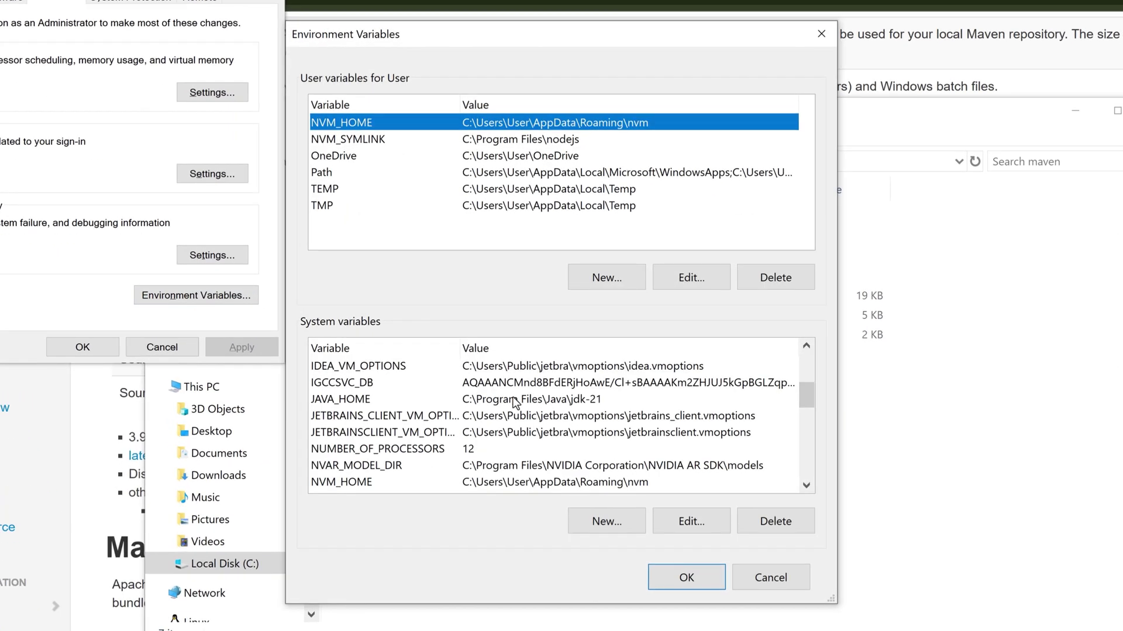
{"action": "left_click", "coordinate": [606, 521]}
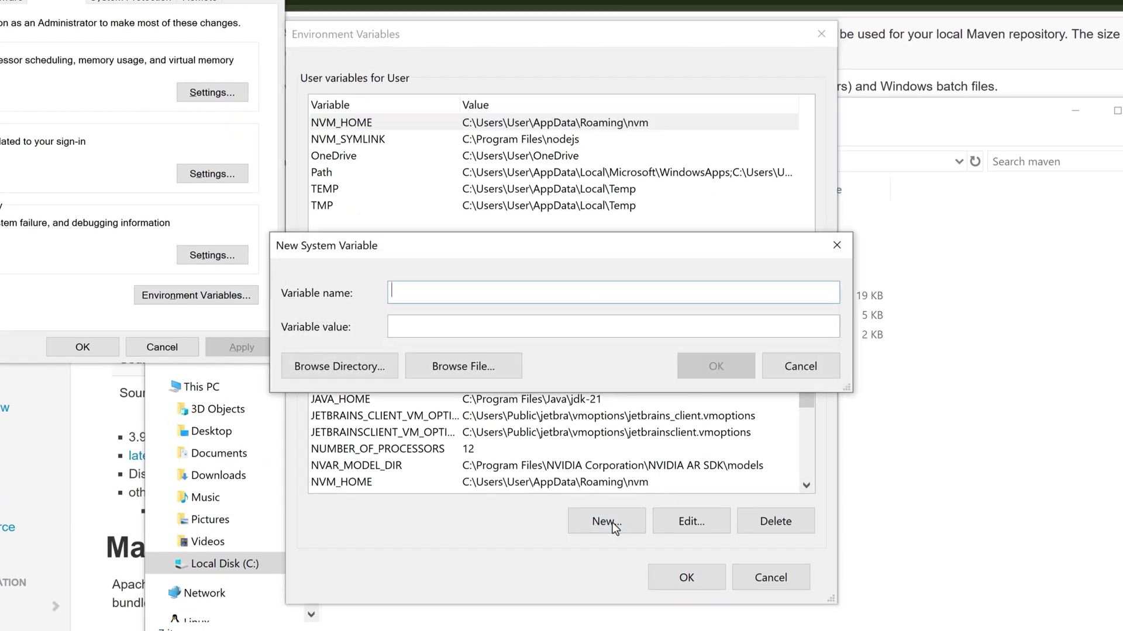
{"action": "left_click", "coordinate": [441, 326]}
{"action": "key", "text": "ctrl+v"}
{"action": "left_click", "coordinate": [437, 294]}
{"action": "type", "text": "MAVEN"}
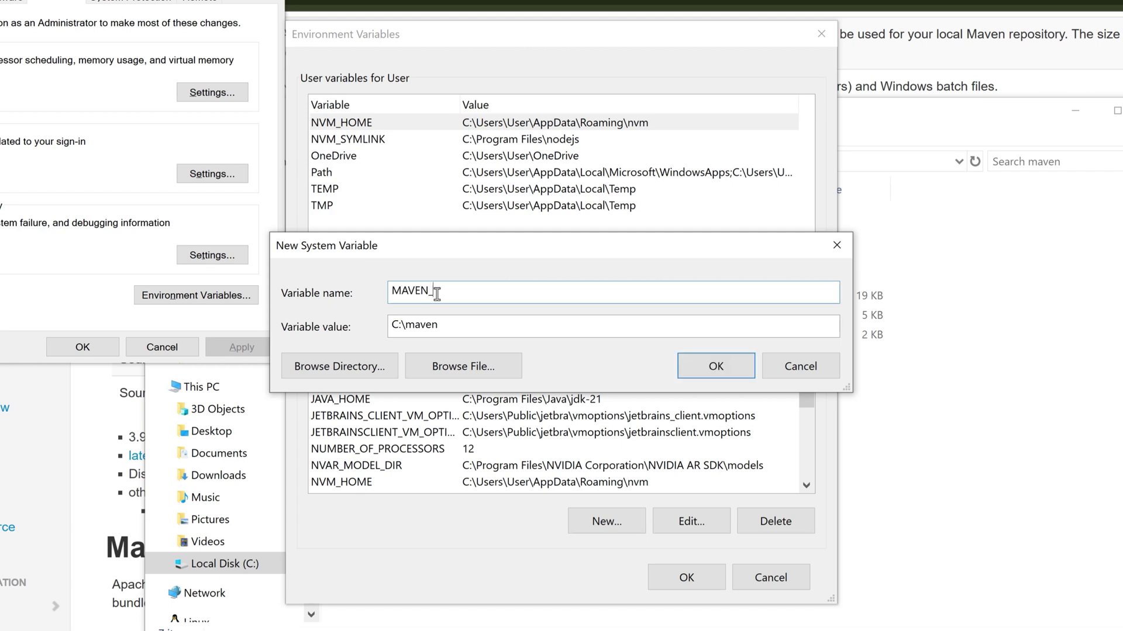
{"action": "type", "text": "_HOME"}
{"action": "left_click", "coordinate": [689, 366]}
{"action": "left_click", "coordinate": [662, 570]}
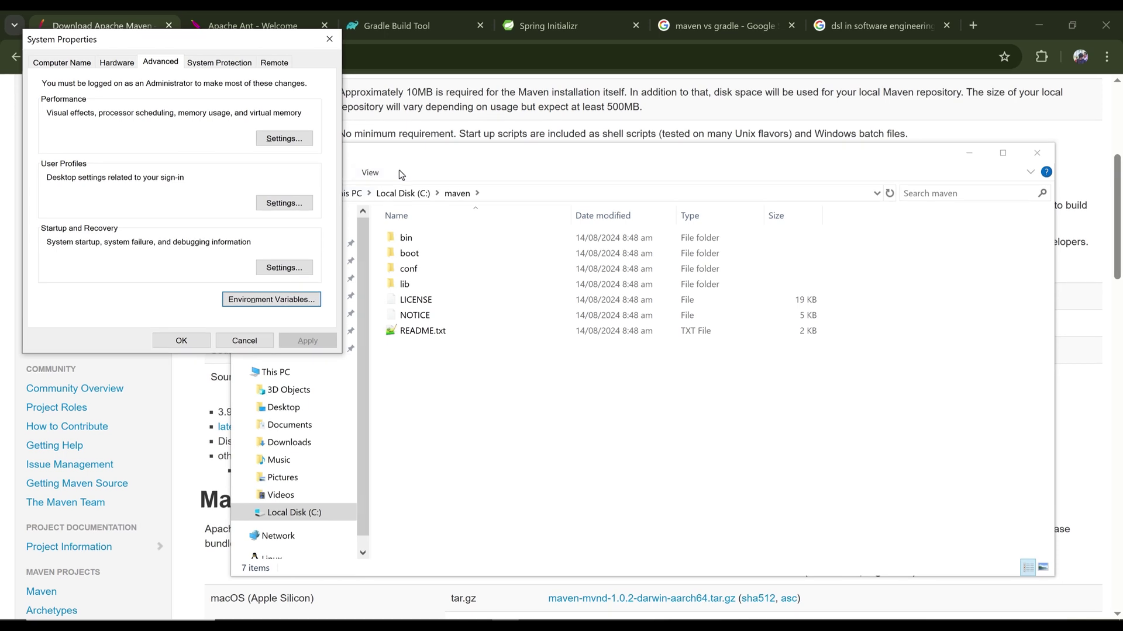
Check the mvn launcher in the Maven bin folder, then return to System Properties
{"action": "double_click", "coordinate": [423, 237]}
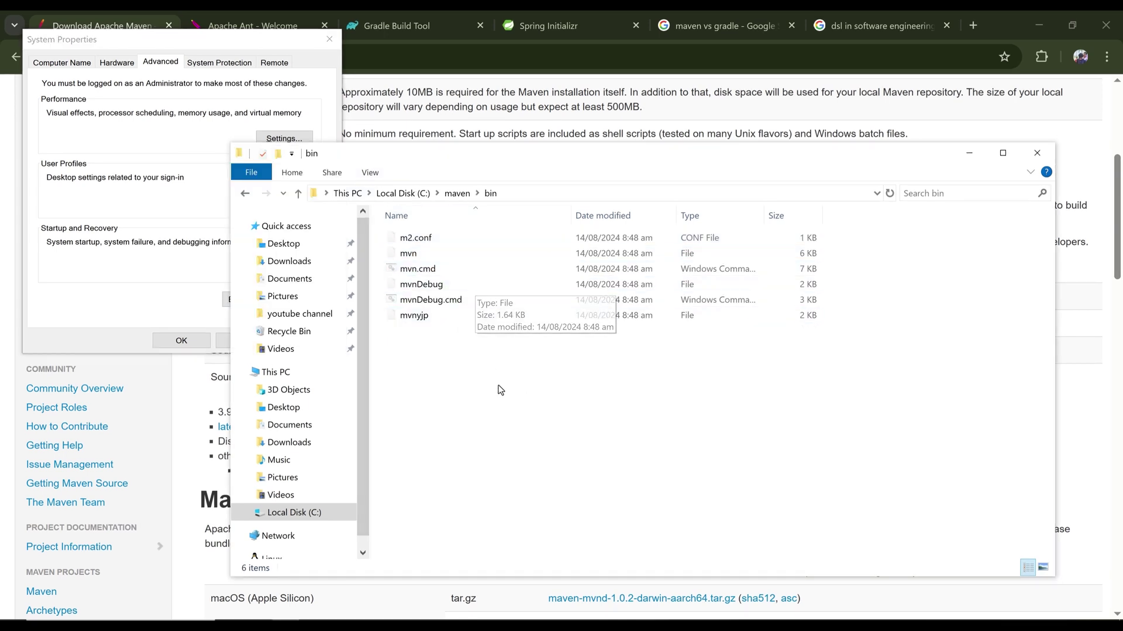
{"action": "left_click", "coordinate": [422, 253]}
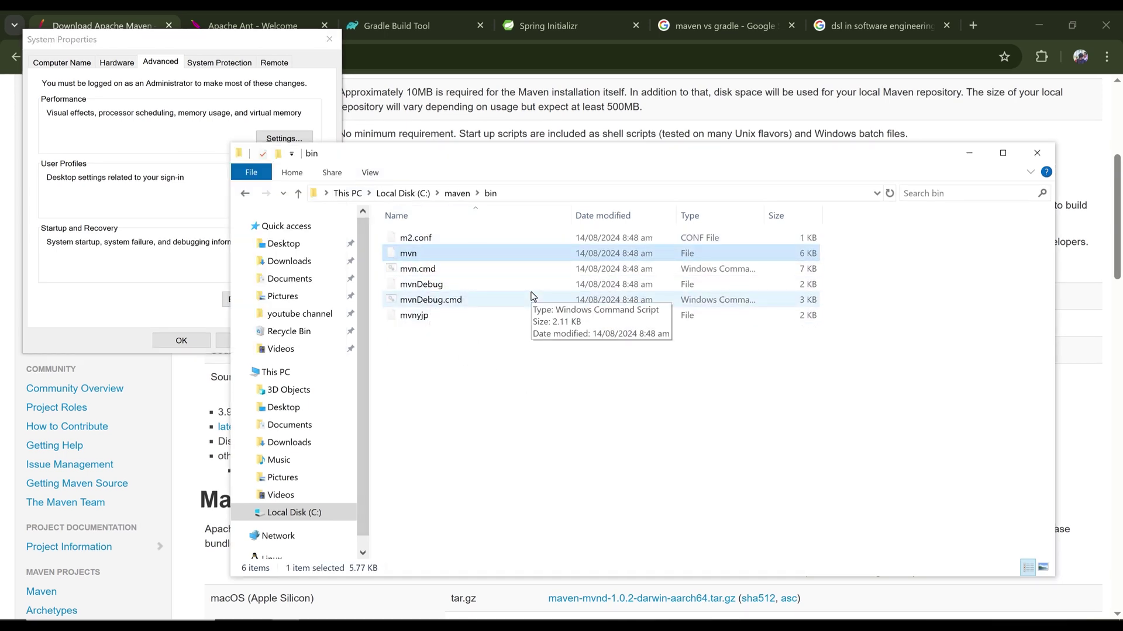
{"action": "left_click", "coordinate": [521, 399]}
{"action": "left_click", "coordinate": [506, 619]}
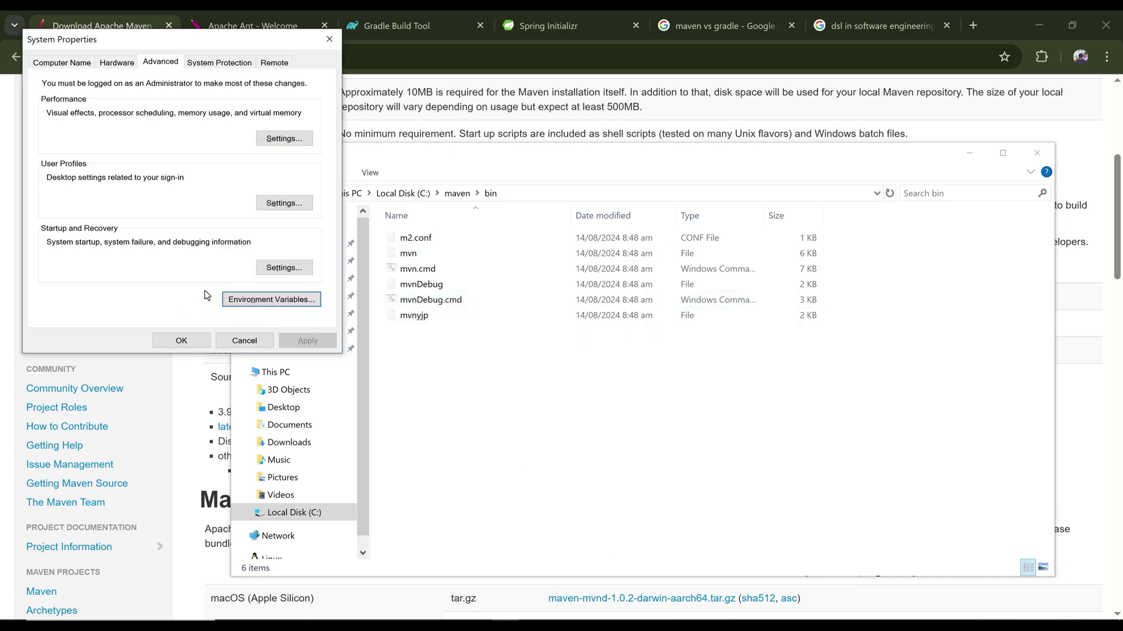
Open the system Path variable's entry list for editing in Environment Variables
{"action": "left_click", "coordinate": [245, 299]}
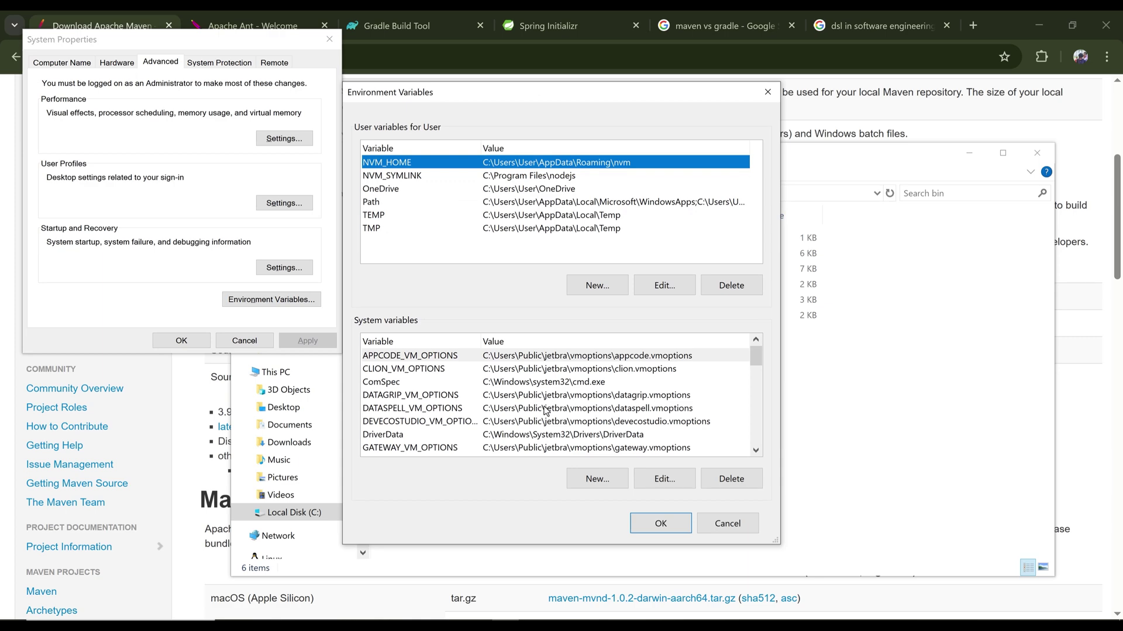
{"action": "left_click", "coordinate": [756, 450]}
{"action": "left_click", "coordinate": [756, 450]}
{"action": "left_click", "coordinate": [756, 451]}
{"action": "left_click", "coordinate": [756, 450]}
{"action": "left_click", "coordinate": [756, 451]}
{"action": "left_click", "coordinate": [756, 450]}
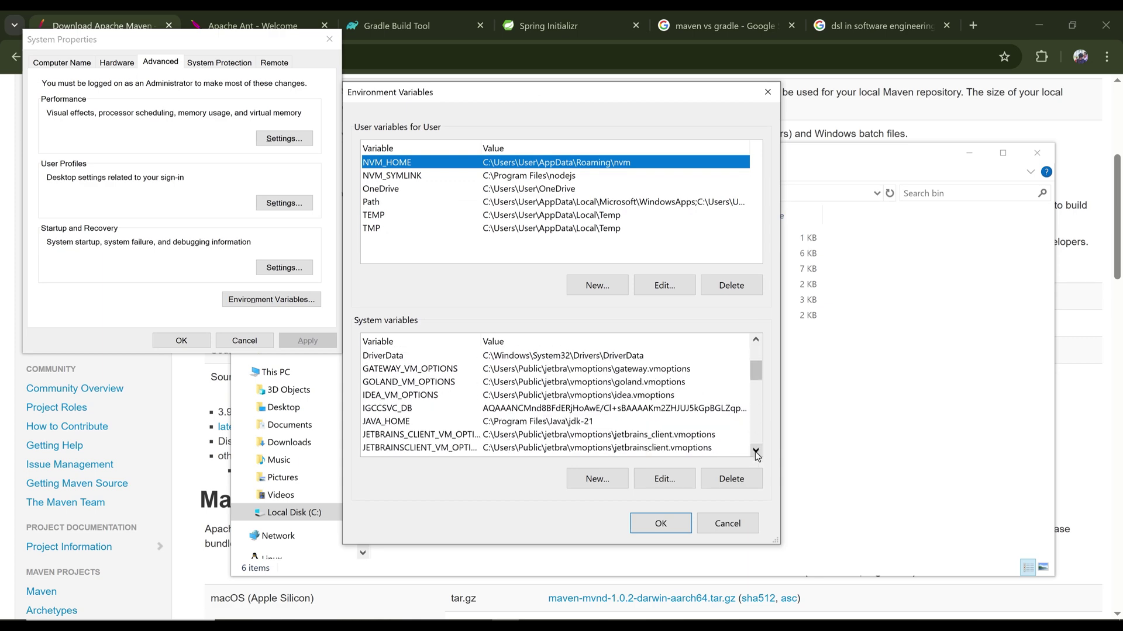
{"action": "scroll", "coordinate": [456, 424], "scroll_direction": "down", "scroll_amount": 4}
{"action": "left_click", "coordinate": [457, 422]}
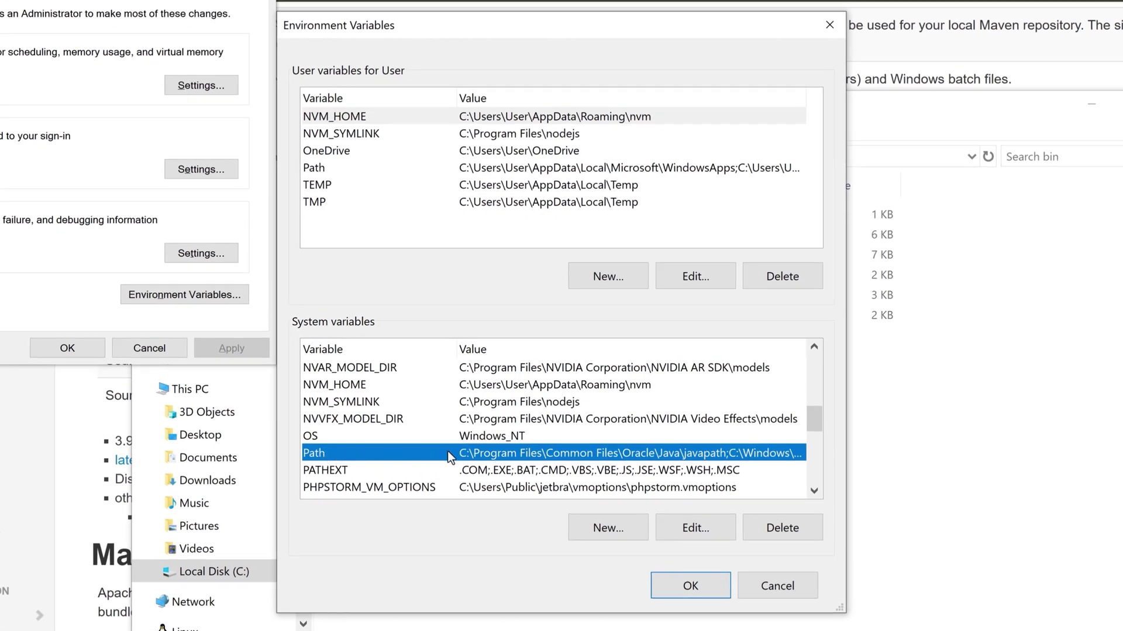
{"action": "double_click", "coordinate": [448, 452]}
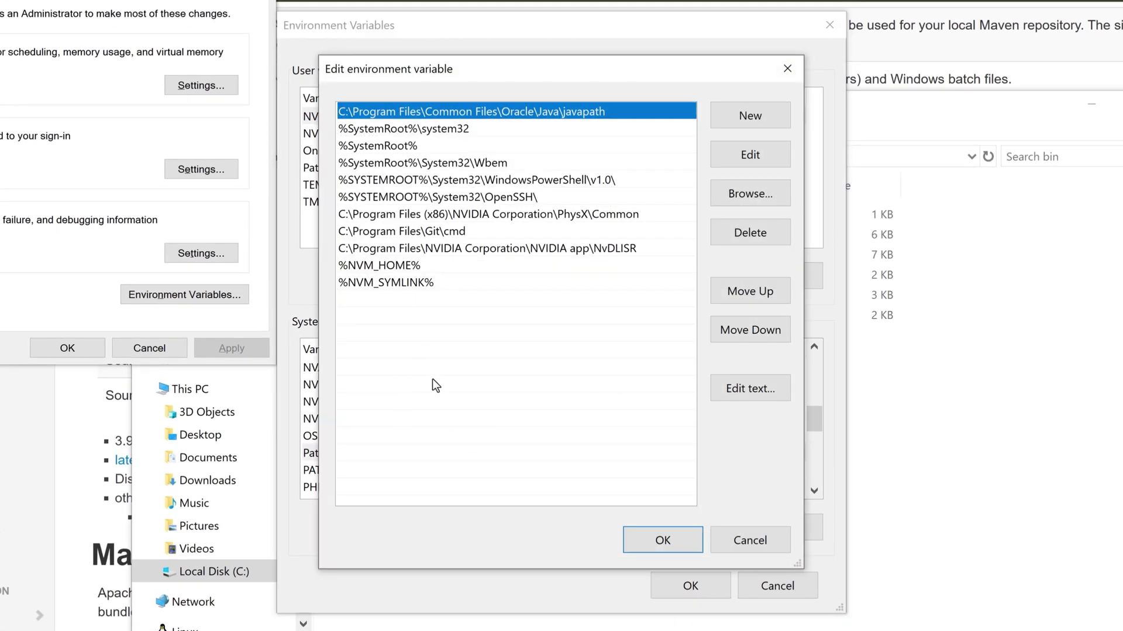
{"action": "left_click_drag", "start_coordinate": [501, 75], "coordinate": [451, 110]}
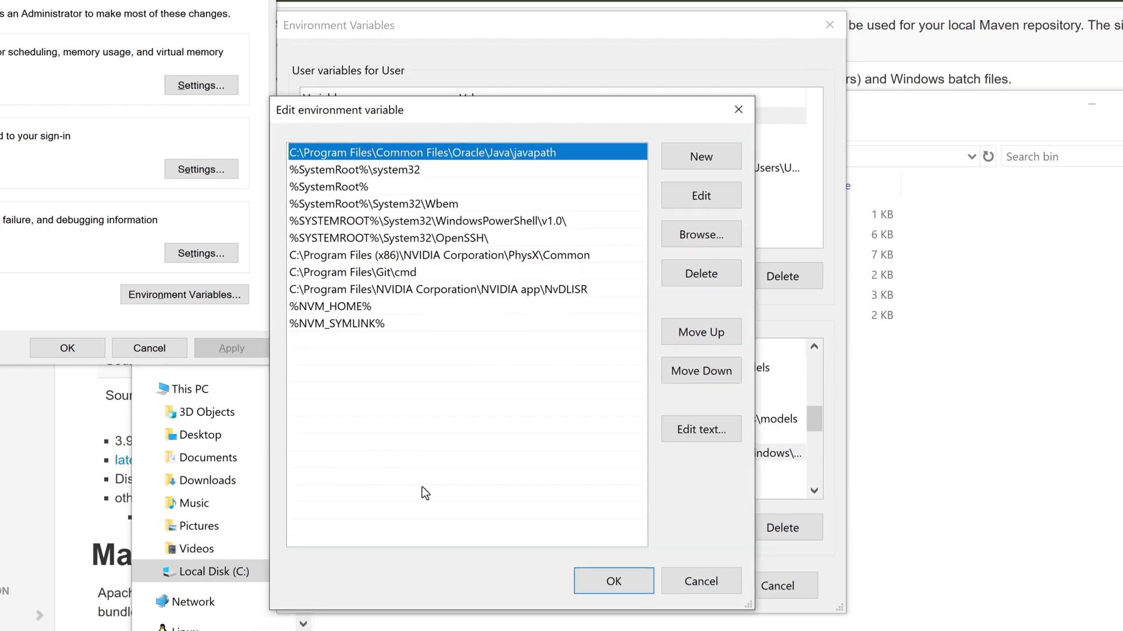
Add a new Path entry reading %MAVEN_HOME%\bin
{"action": "left_click", "coordinate": [712, 160]}
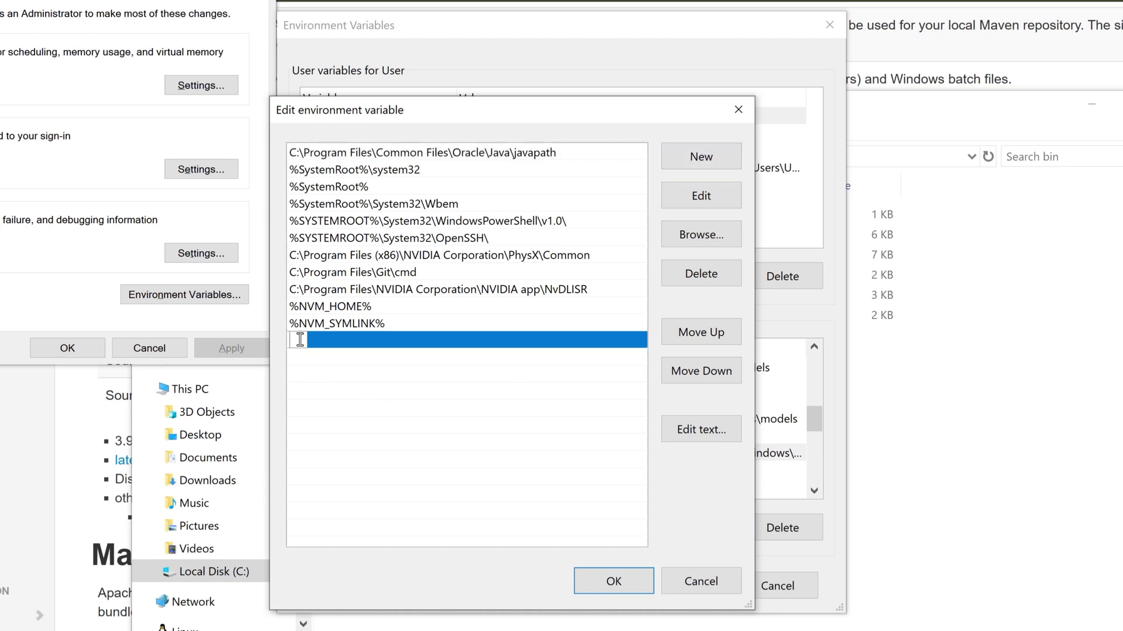
{"action": "type", "text": "MAVEN_HOME"}
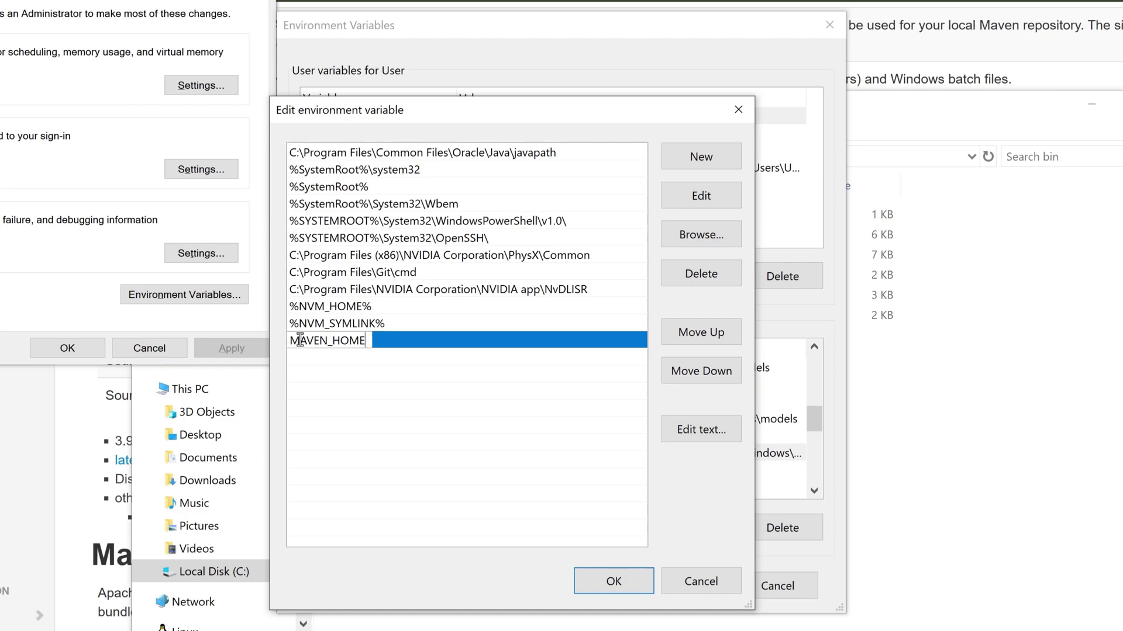
{"action": "type", "text": "%"}
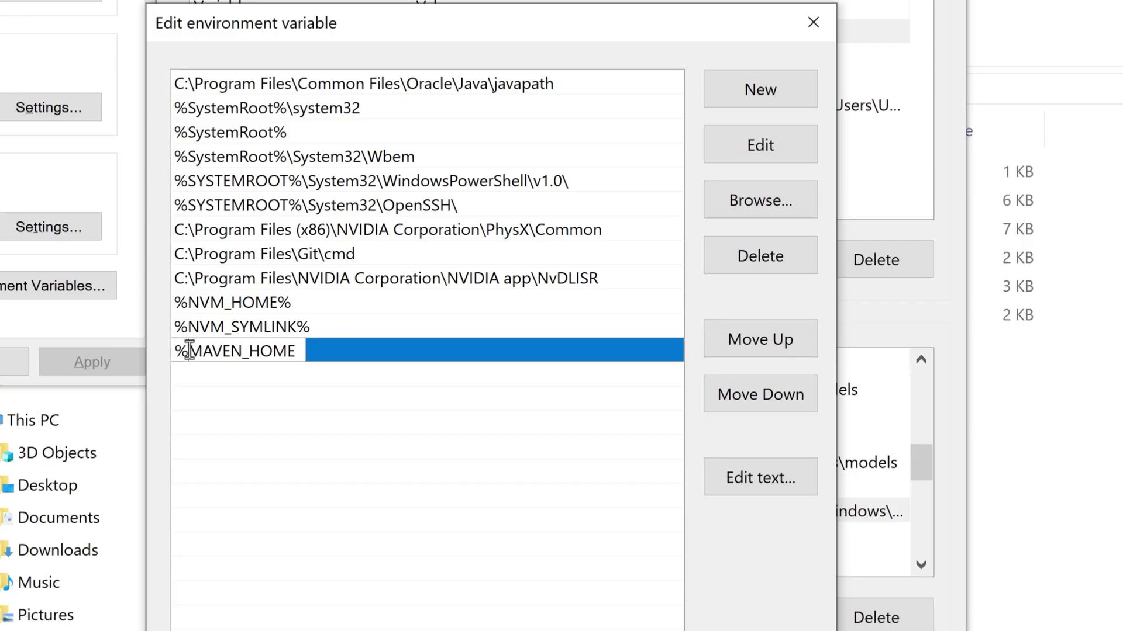
{"action": "key", "text": "End"}
{"action": "type", "text": "%"}
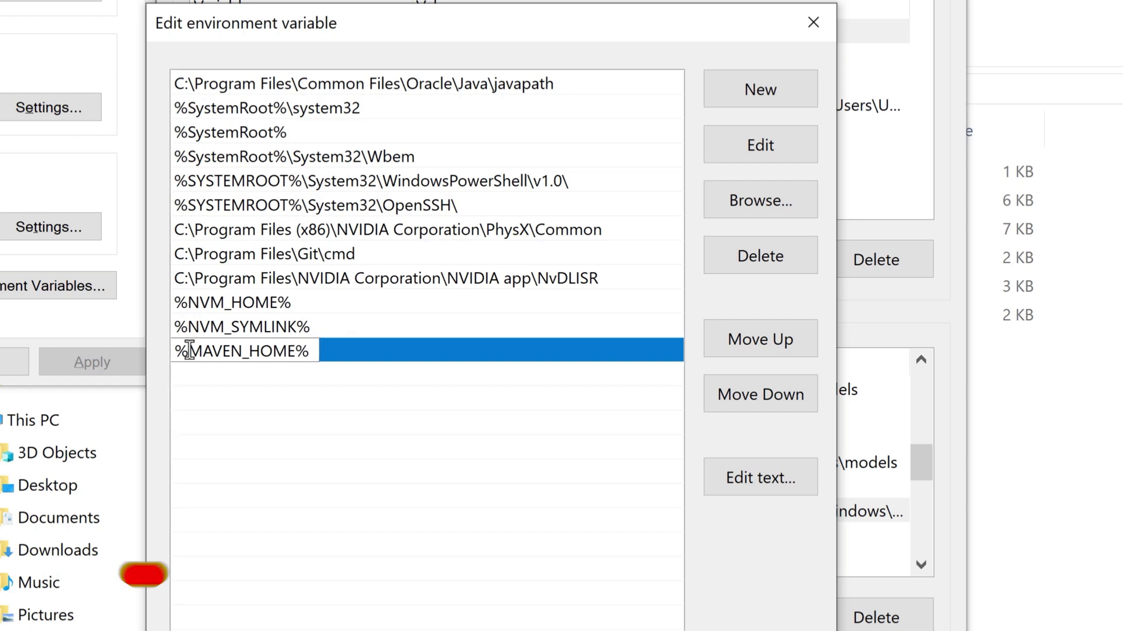
{"action": "type", "text": "\\"}
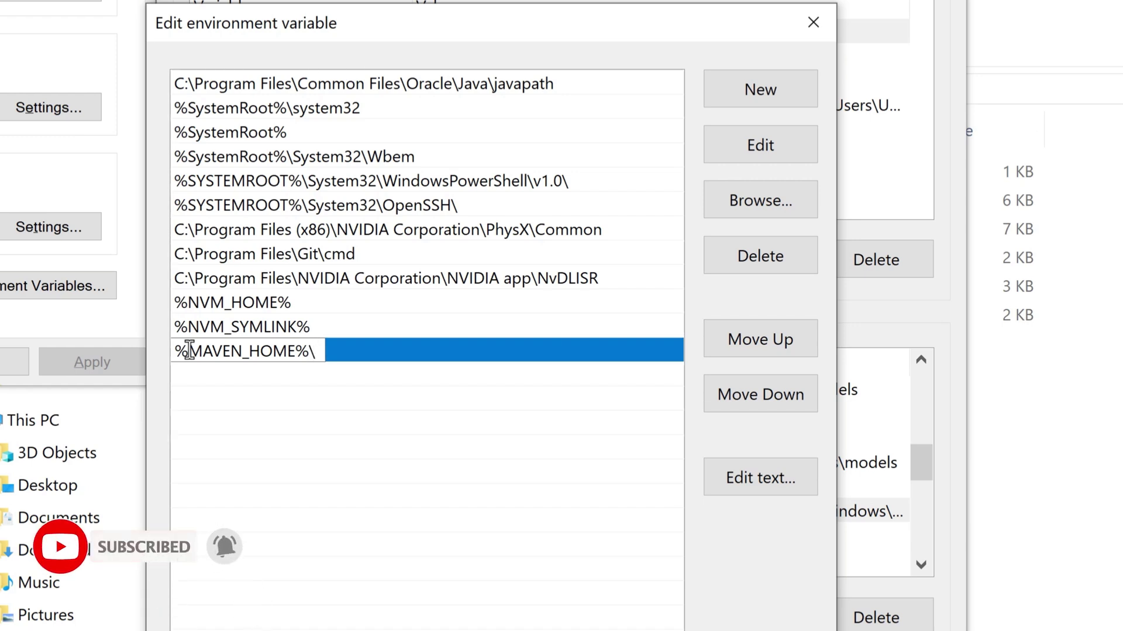
{"action": "type", "text": "BI"}
{"action": "key", "text": "BackSpace"}
{"action": "key", "text": "BackSpace"}
{"action": "key", "text": "Page_Up"}
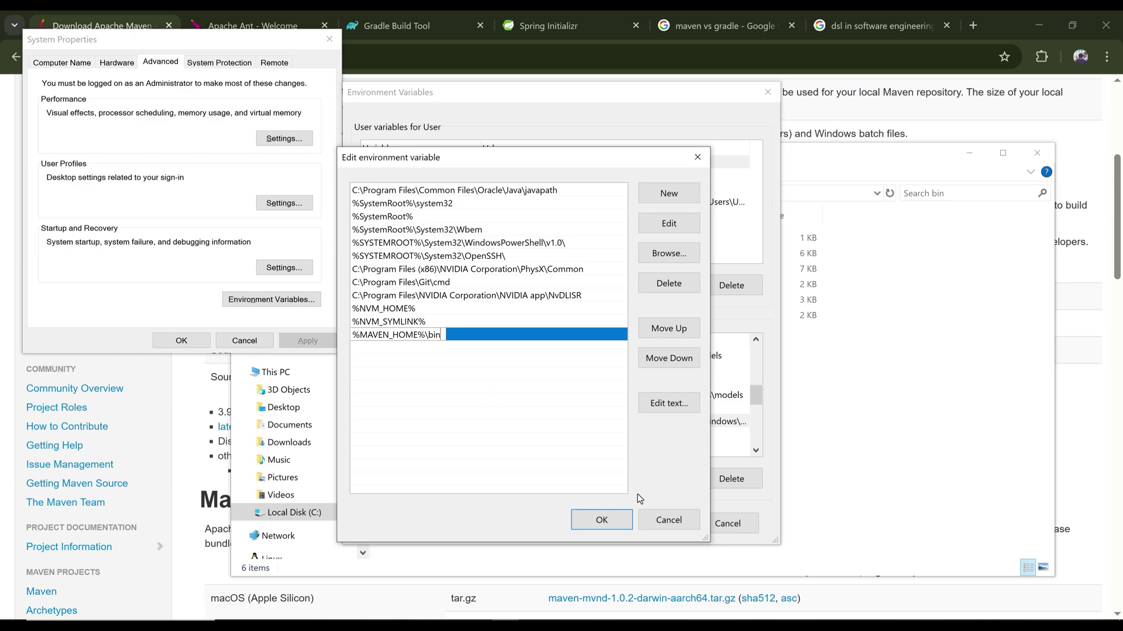
Save the Path change by confirming all three environment dialogs, then bring up the Run box
{"action": "left_click", "coordinate": [615, 520]}
{"action": "left_click", "coordinate": [659, 517]}
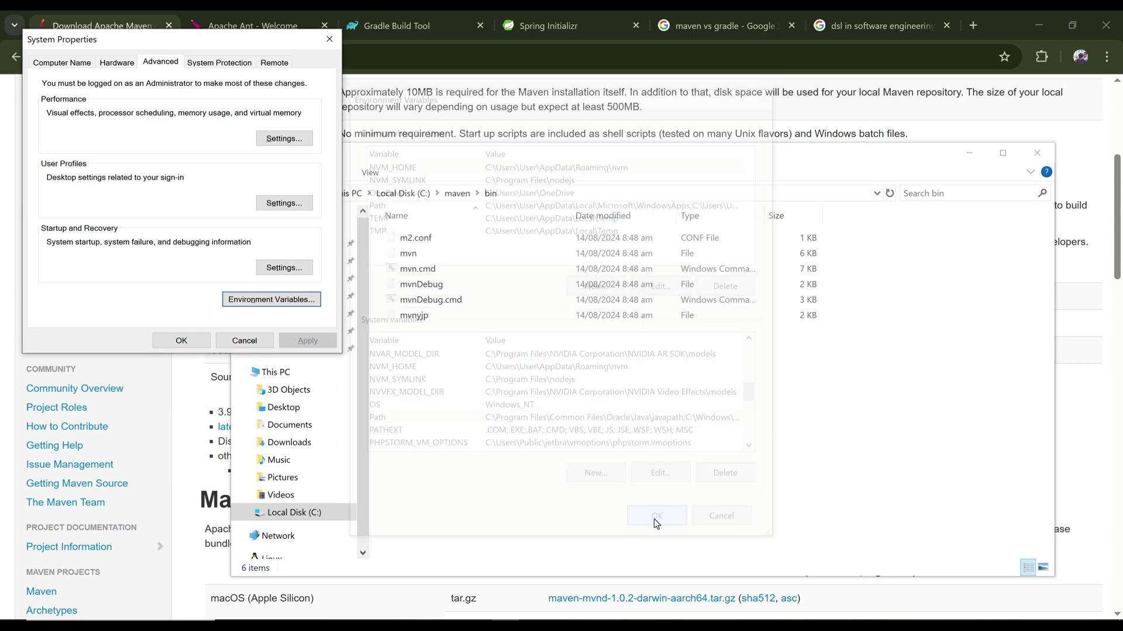
{"action": "left_click", "coordinate": [181, 340]}
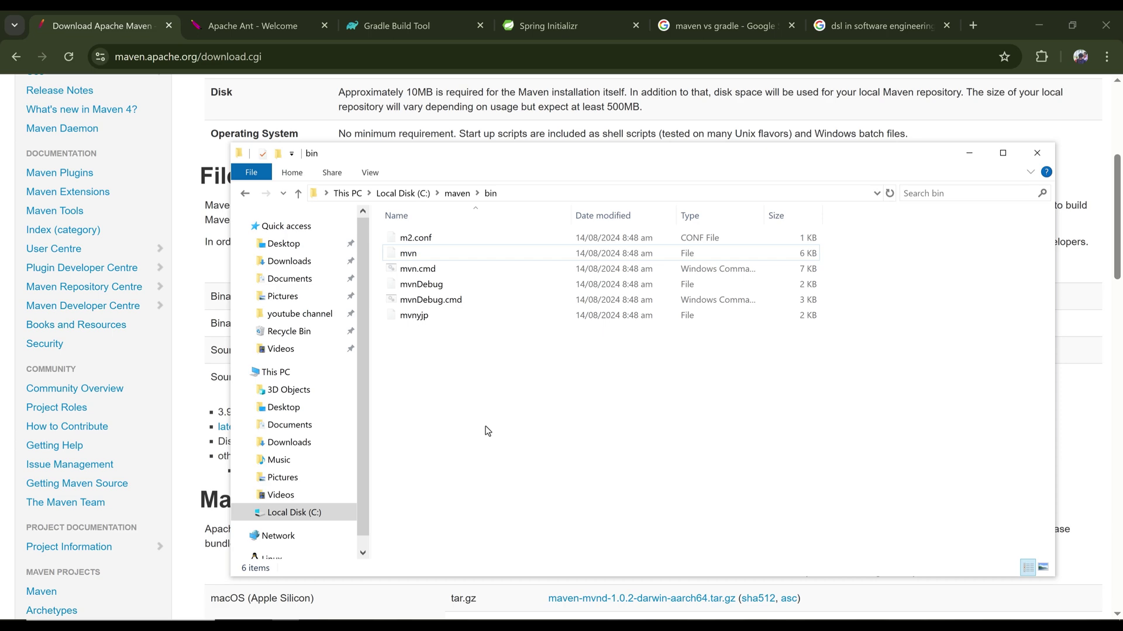
{"action": "key", "text": "super+r"}
Launch Command Prompt with cmd and run mvn --version
{"action": "type", "text": "cmd"}
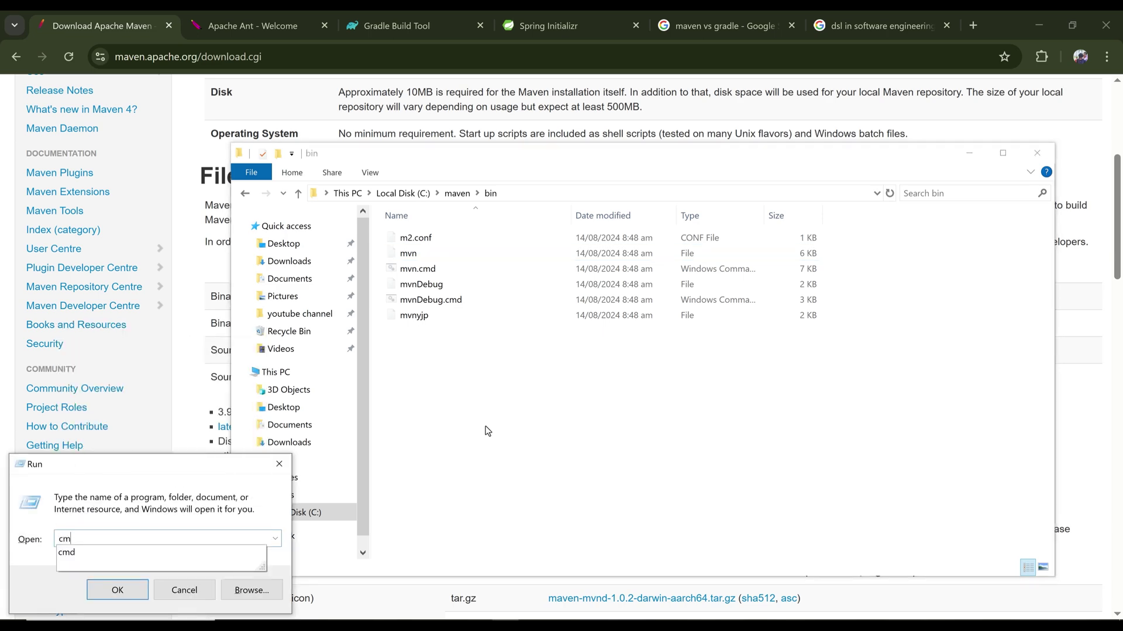
{"action": "key", "text": "Return"}
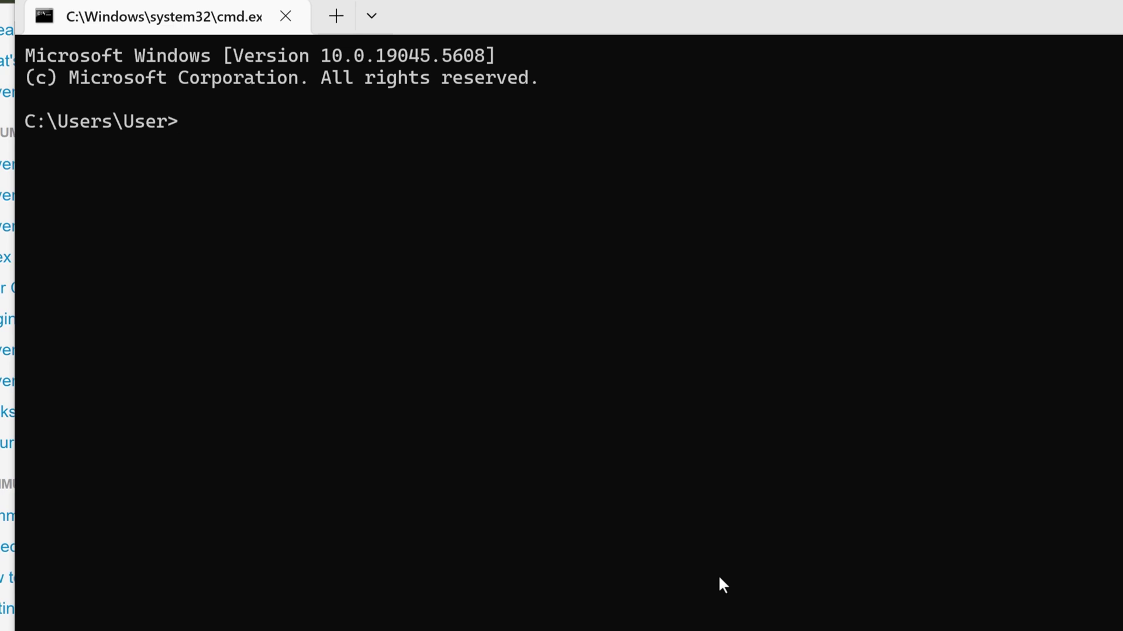
{"action": "type", "text": "mvn --version"}
{"action": "key", "text": "Return"}
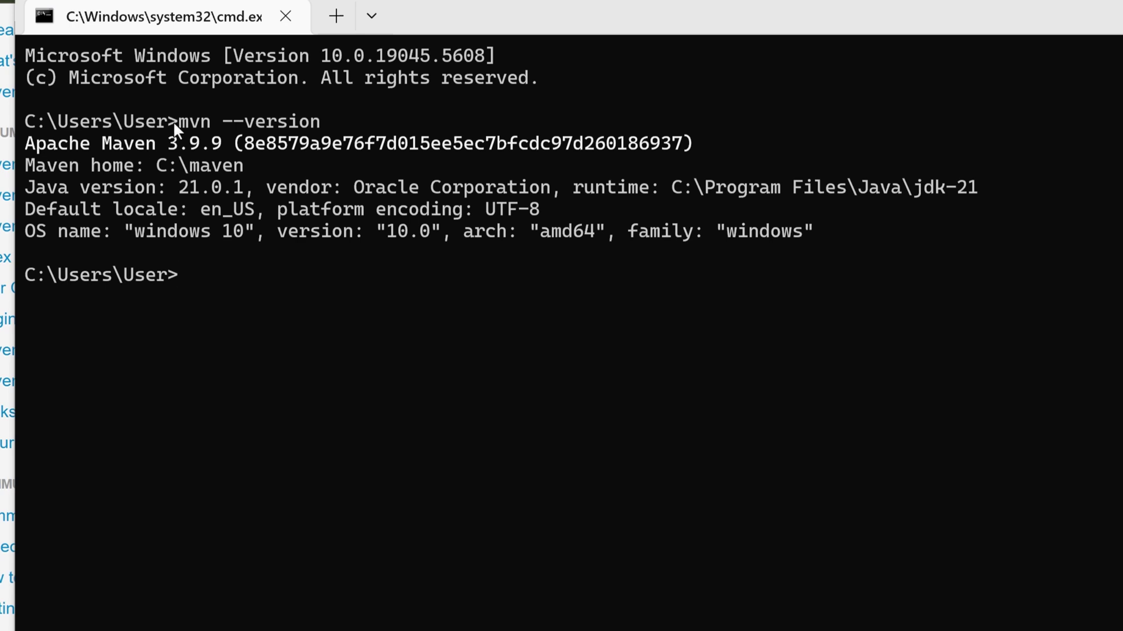
Highlight the Maven home C:\maven, Java 21.0.1 and jdk-21 runtime path lines in the output
{"action": "left_click_drag", "start_coordinate": [27, 164], "coordinate": [240, 170]}
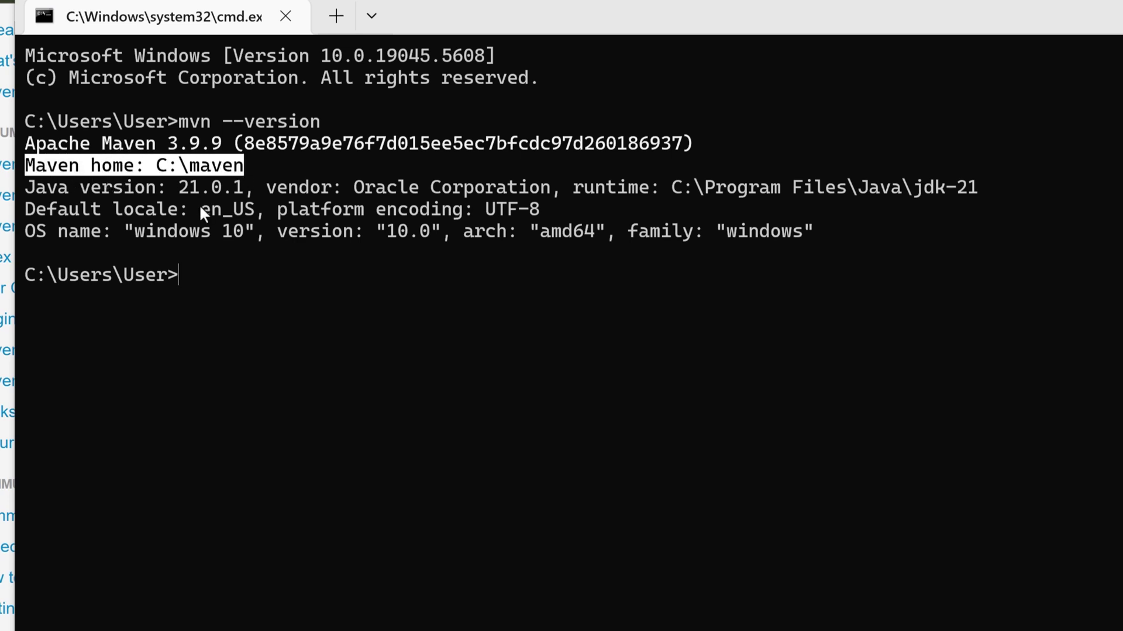
{"action": "key", "text": "ctrl+c"}
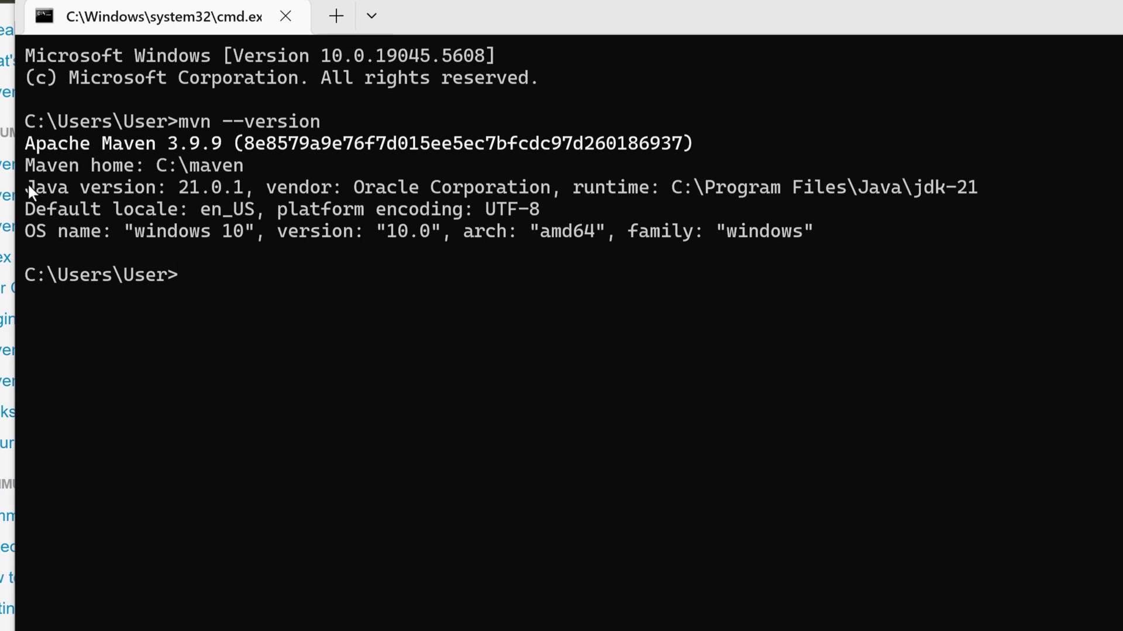
{"action": "left_click_drag", "start_coordinate": [26, 186], "coordinate": [218, 195]}
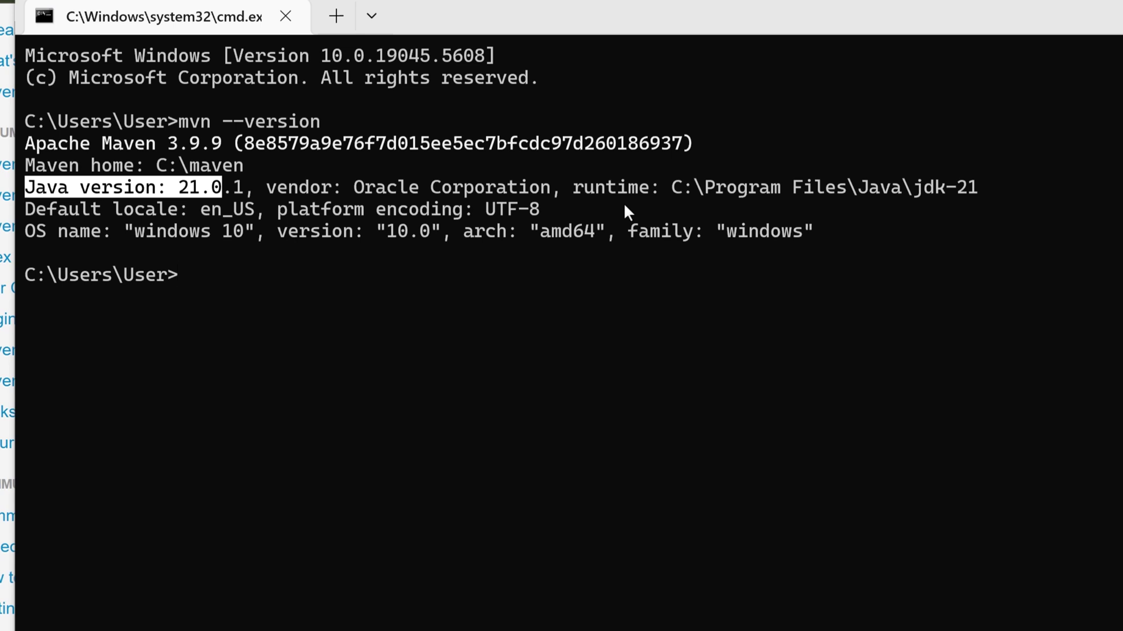
{"action": "left_click_drag", "start_coordinate": [672, 187], "coordinate": [972, 183]}
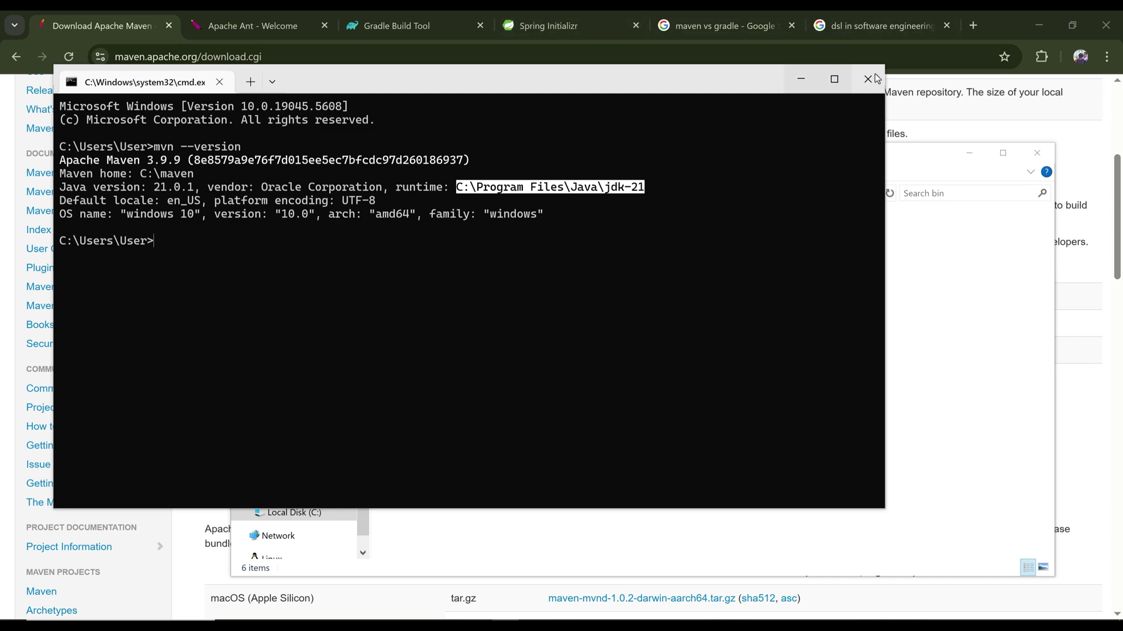
Select Maven as the Spring Initializr project type, then go back to the Apache Maven download page
{"action": "left_click", "coordinate": [603, 29]}
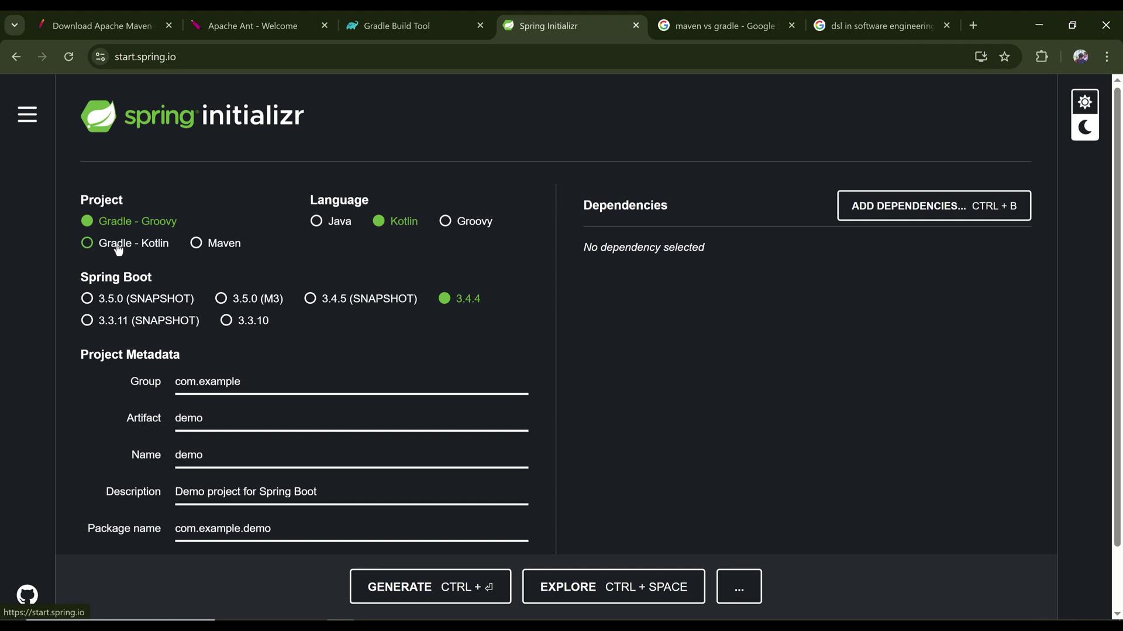
{"action": "left_click", "coordinate": [200, 250]}
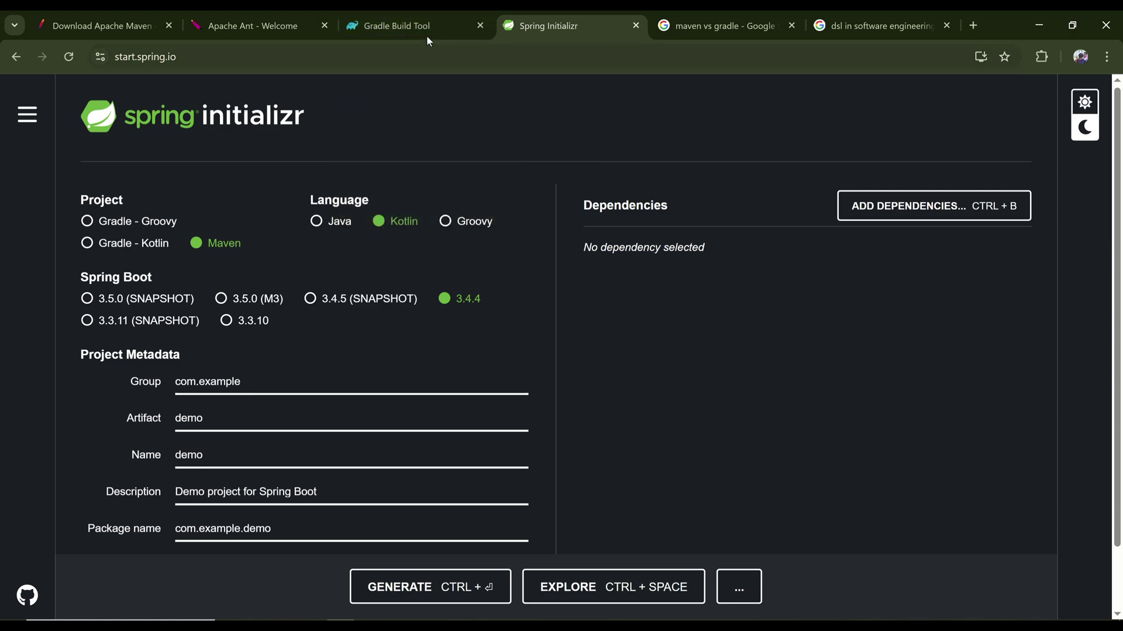
{"action": "left_click", "coordinate": [405, 23]}
{"action": "left_click", "coordinate": [527, 26]}
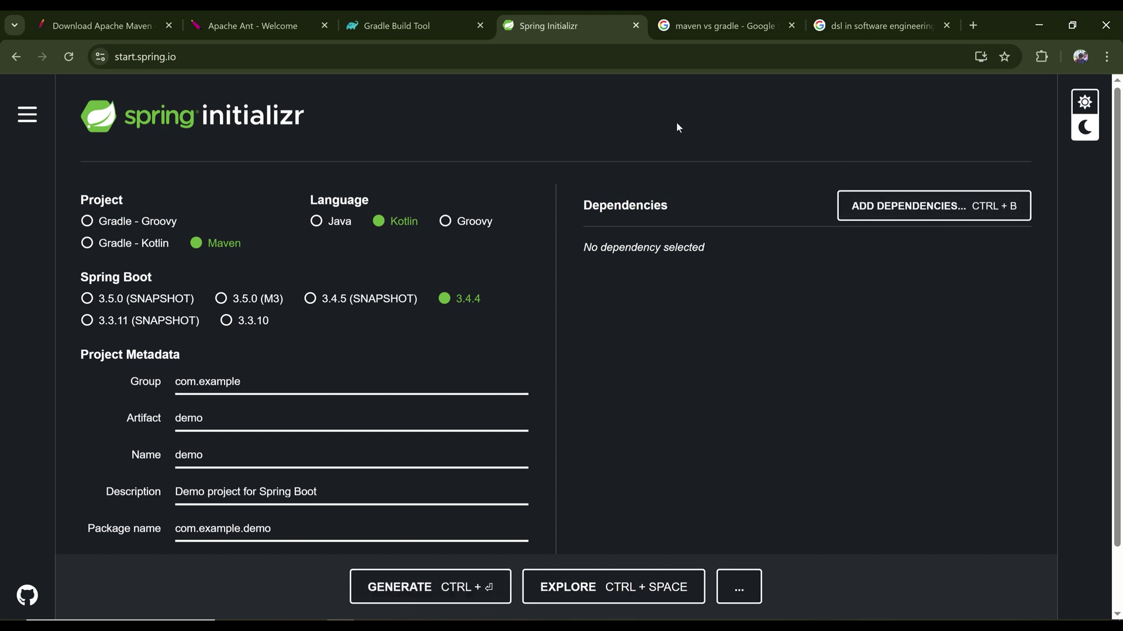
{"action": "left_click", "coordinate": [90, 23]}
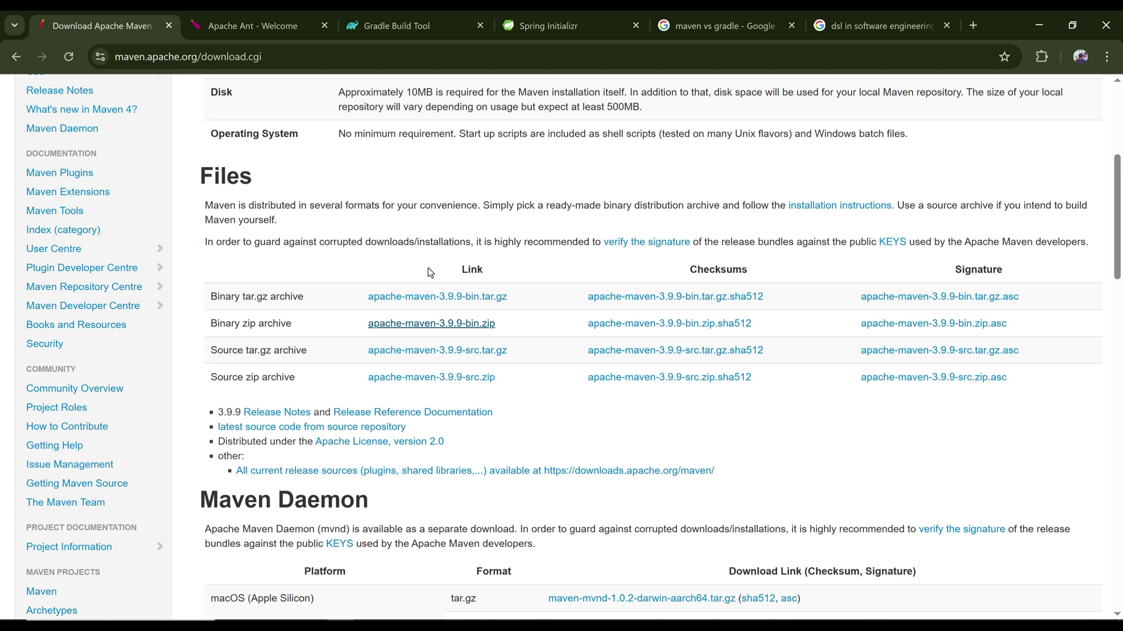
Search 'intellij' in the Start menu and launch IntelliJ IDEA
{"action": "key", "text": "super"}
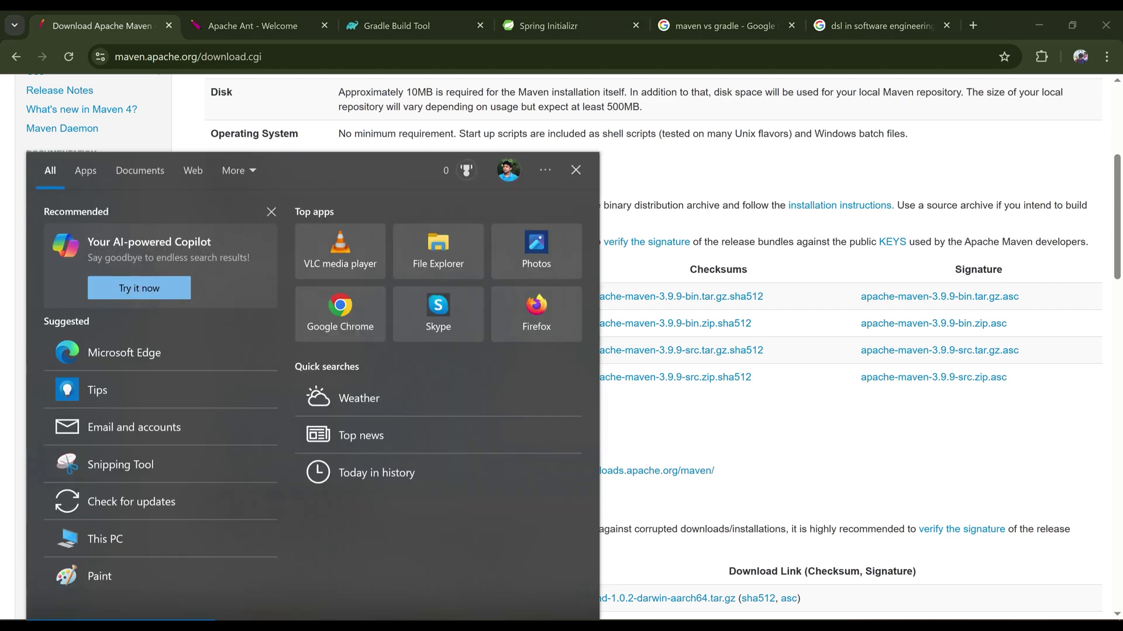
{"action": "type", "text": "inte"}
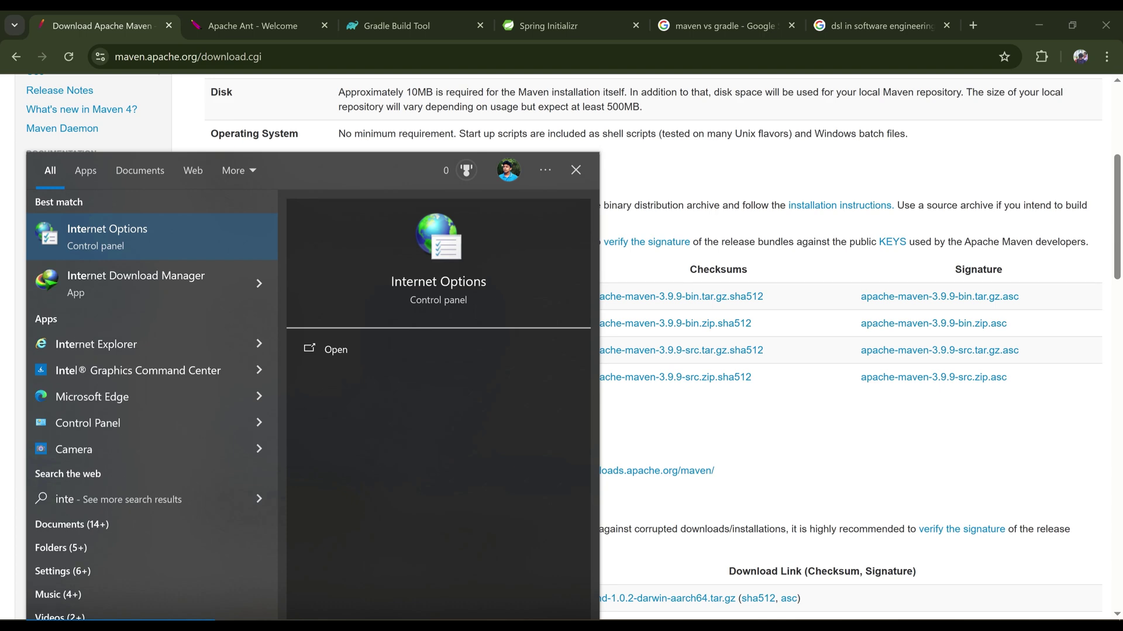
{"action": "type", "text": "llij"}
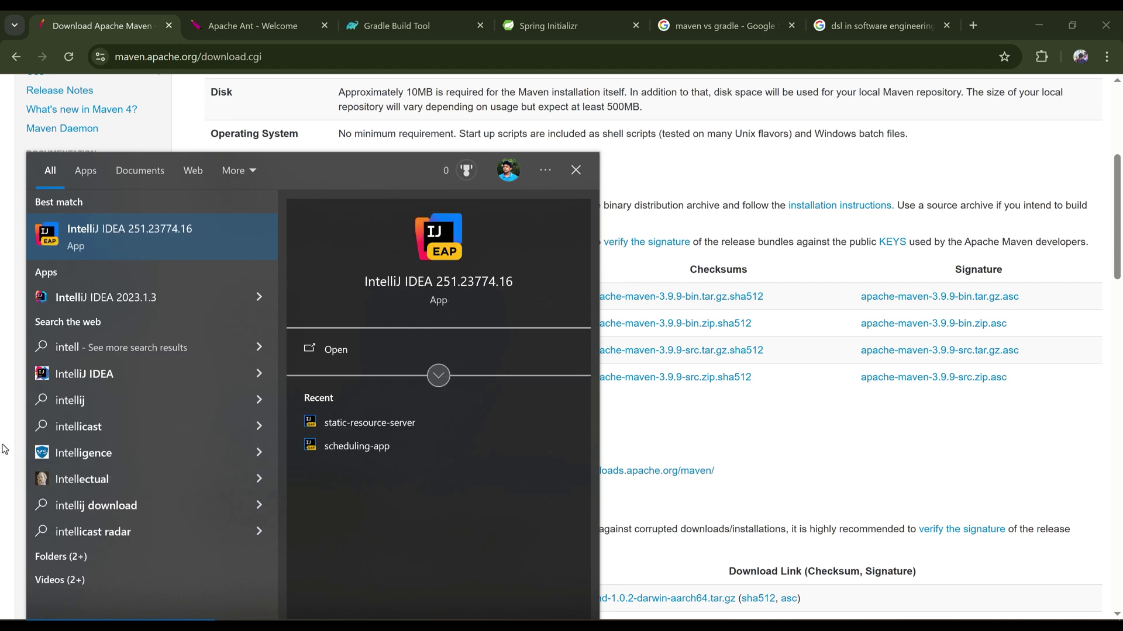
{"action": "left_click", "coordinate": [126, 298]}
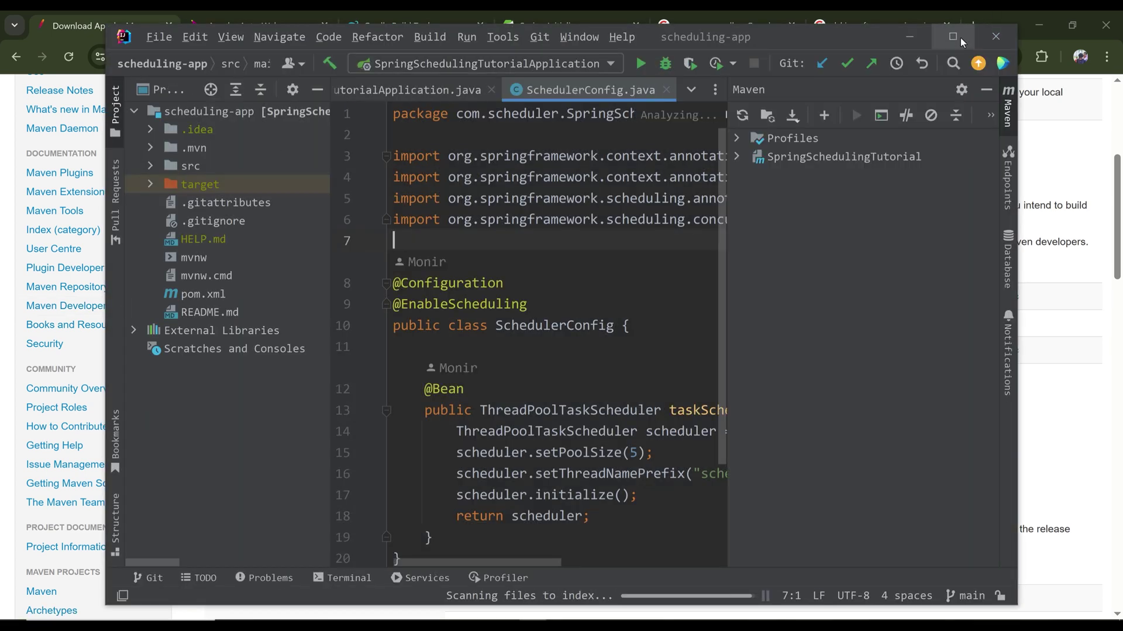
Maximize IntelliJ, hide the Maven panel, and select pom.xml in the Project tree
{"action": "double_click", "coordinate": [960, 37]}
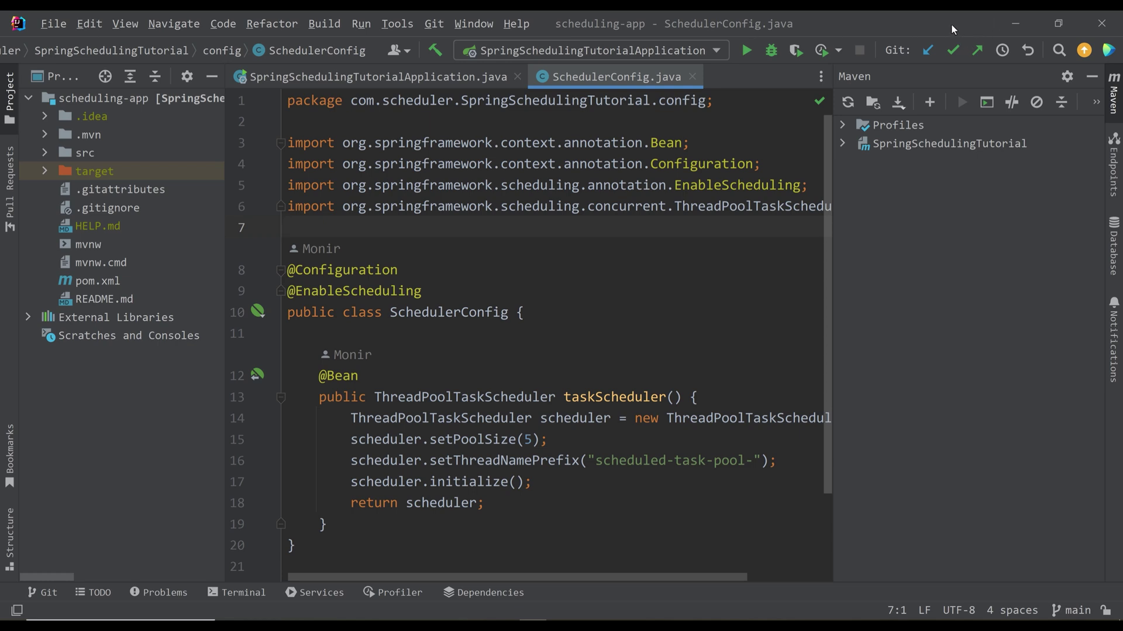
{"action": "left_click", "coordinate": [1114, 97]}
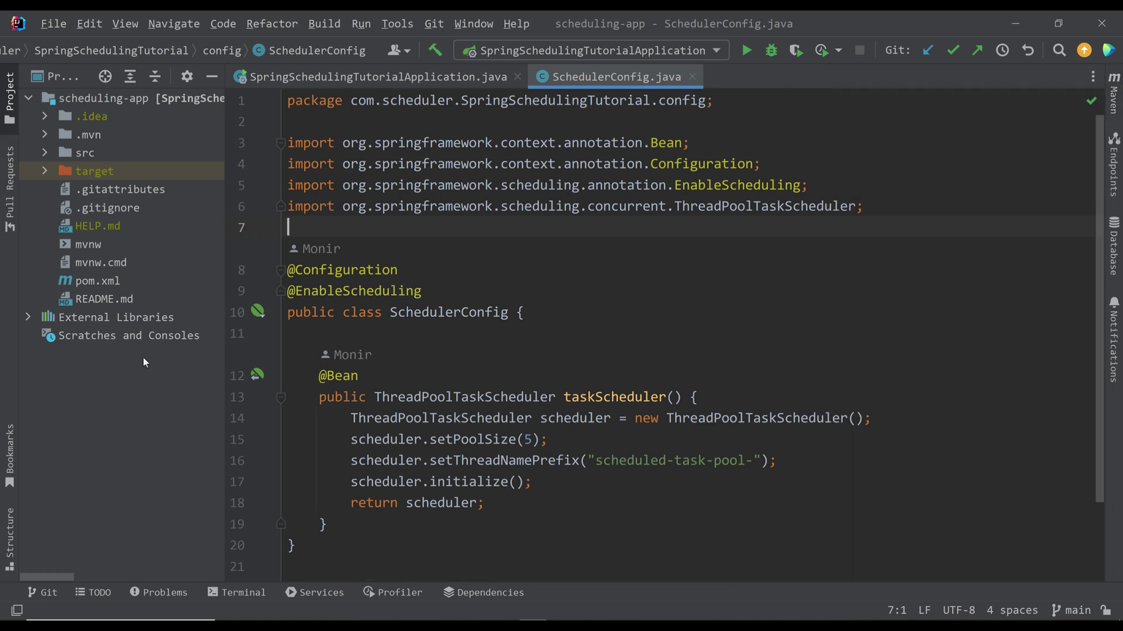
{"action": "left_click", "coordinate": [101, 287]}
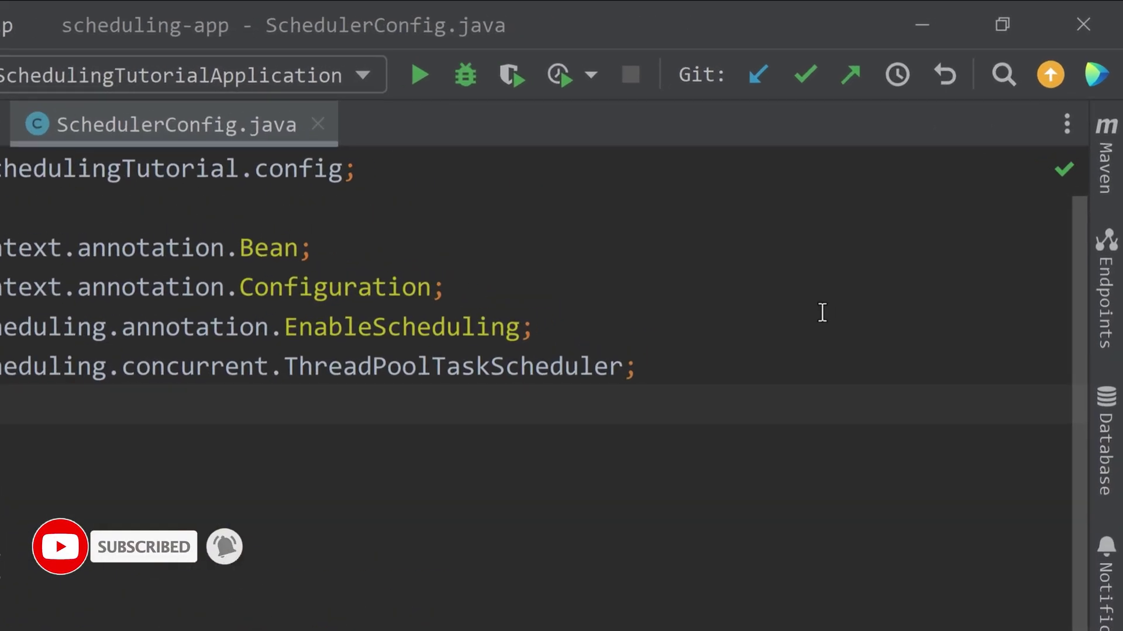
Show the Maven tool window with Profiles and SpringSchedulingTutorial, and open the Maven goal prompt
{"action": "left_click", "coordinate": [1099, 167]}
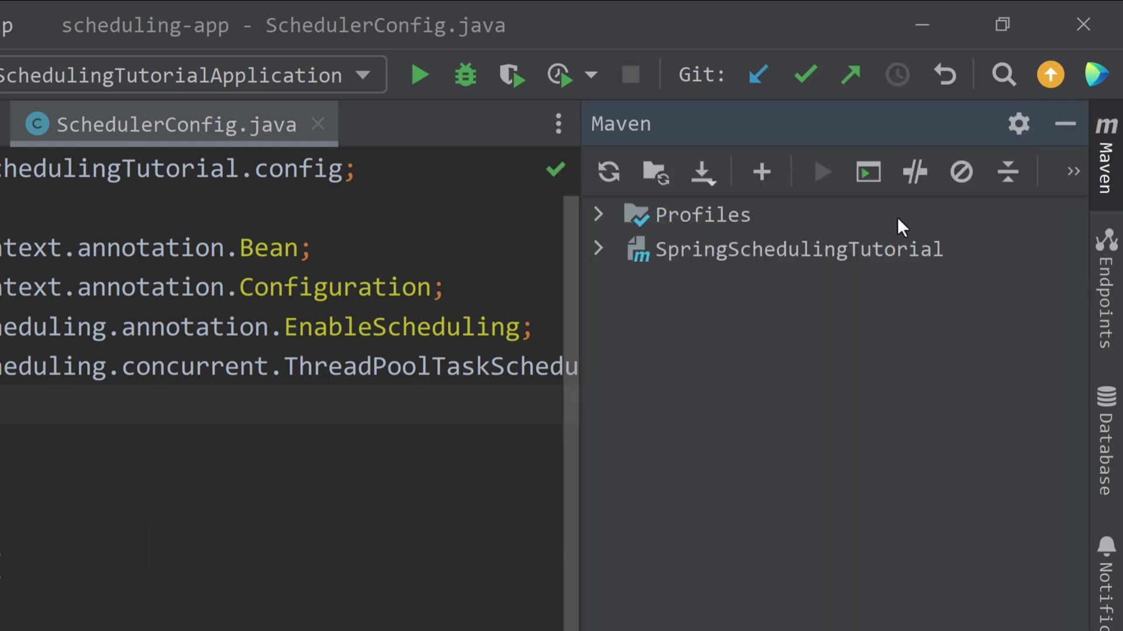
{"action": "left_click", "coordinate": [863, 171]}
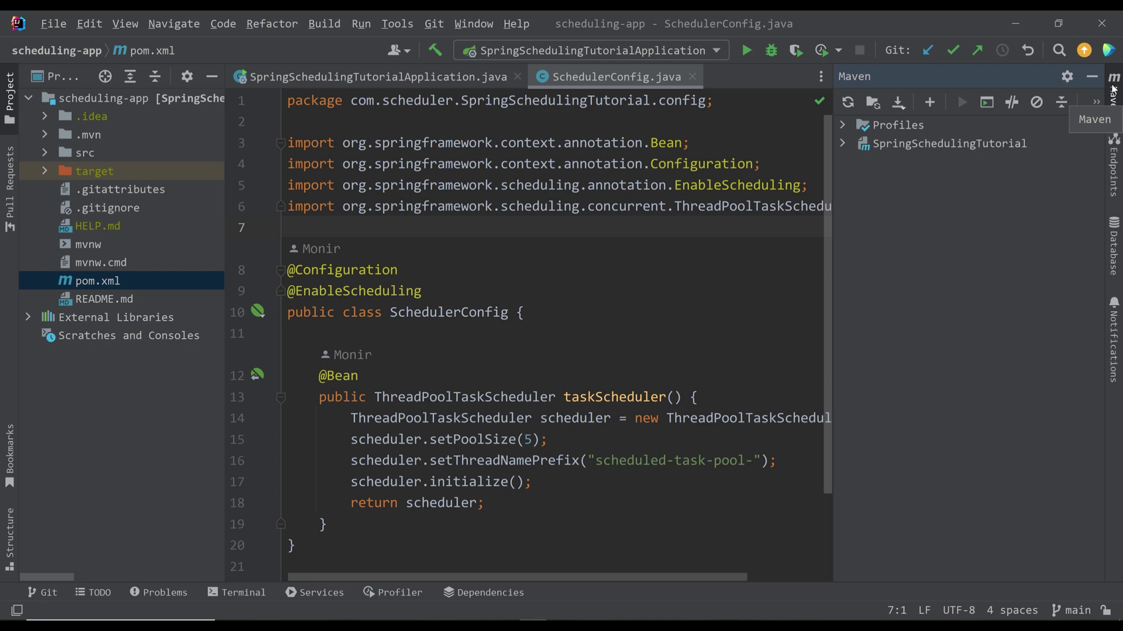
{"action": "key", "text": "alt+Tab"}
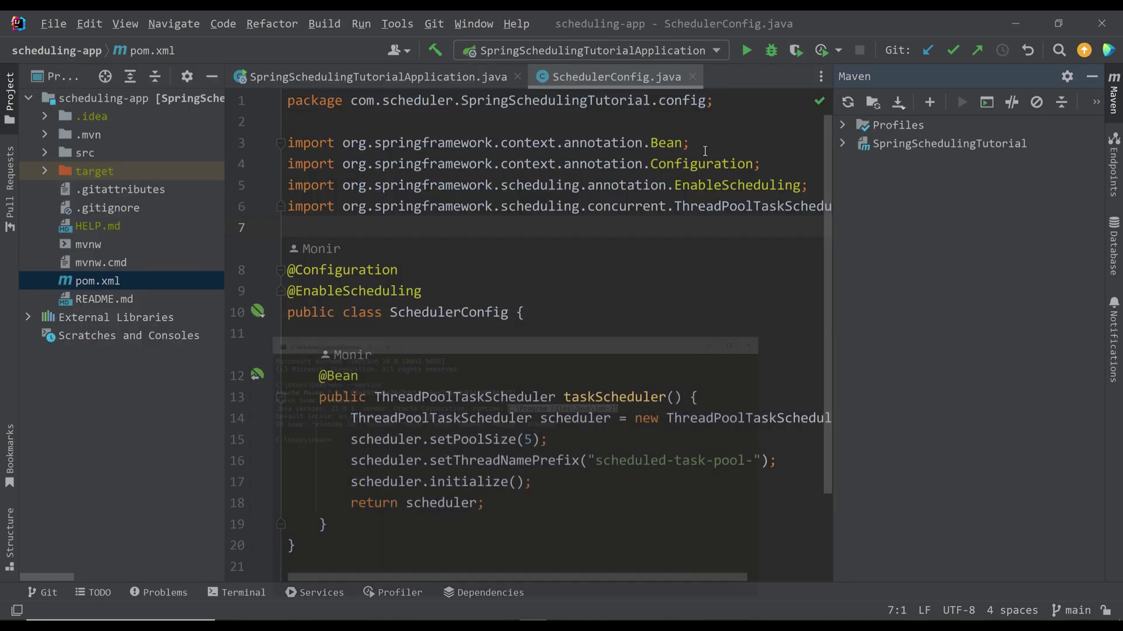
{"action": "left_click", "coordinate": [800, 78]}
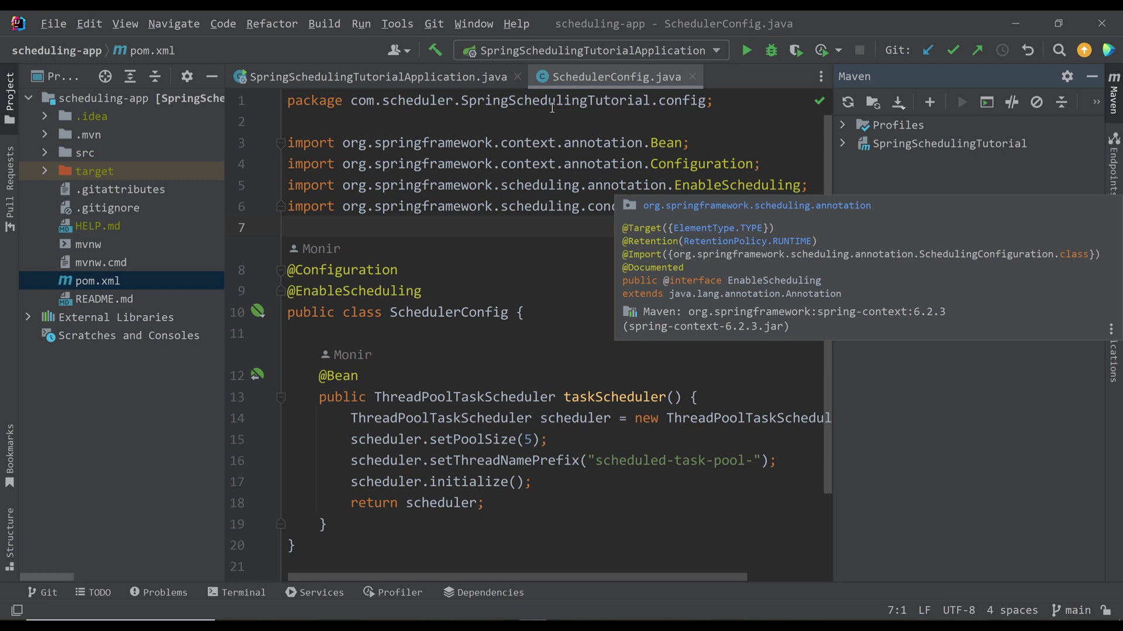